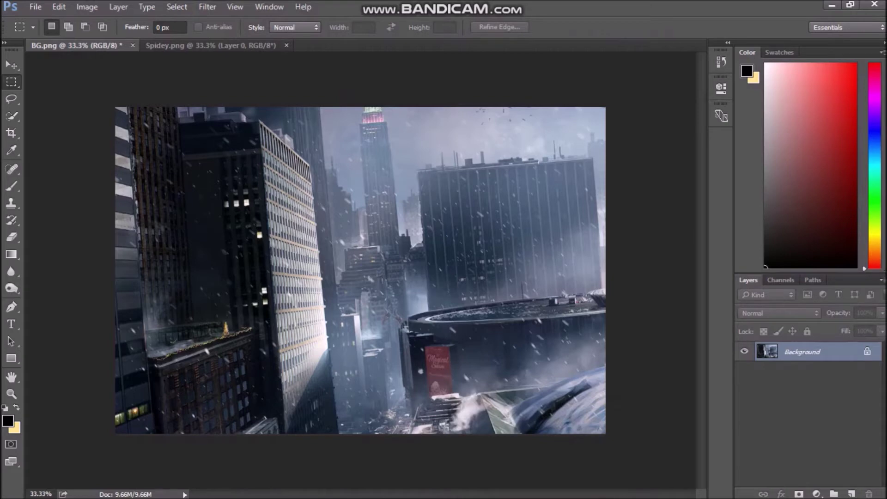
Step: Apply a Gaussian Blur with a 3.0 pixel radius to the city background in BG.png
{"action": "key", "text": "ctrl+Tab"}
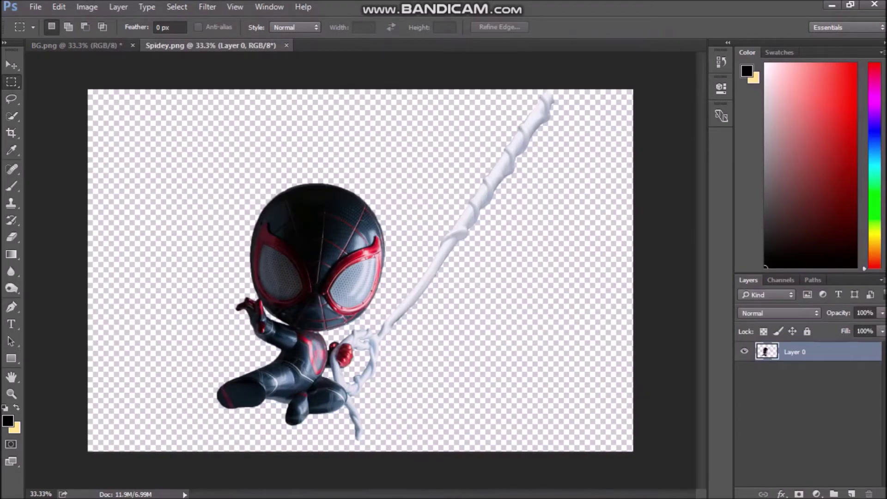
{"action": "key", "text": "ctrl+Tab"}
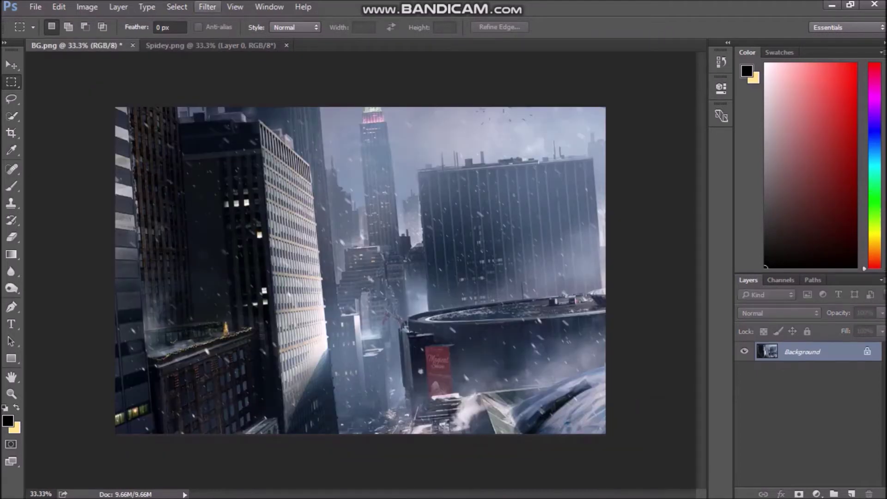
{"action": "left_click", "coordinate": [207, 6]}
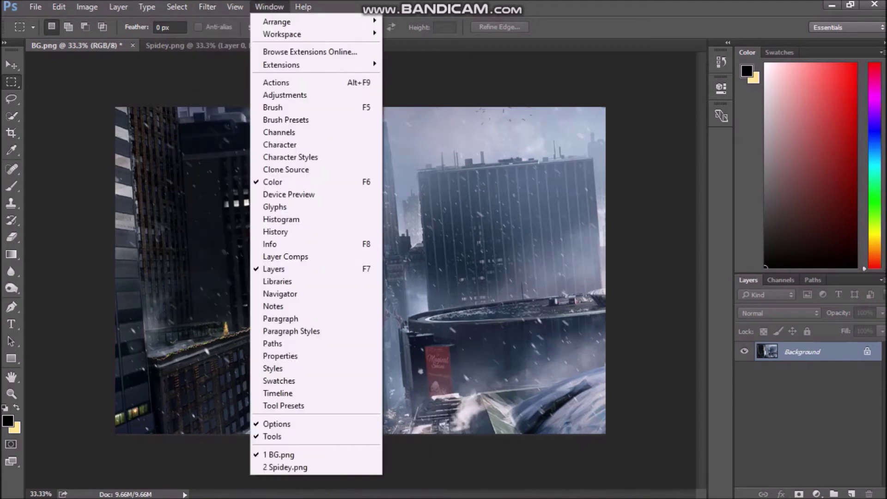
{"action": "mouse_move", "coordinate": [241, 151]}
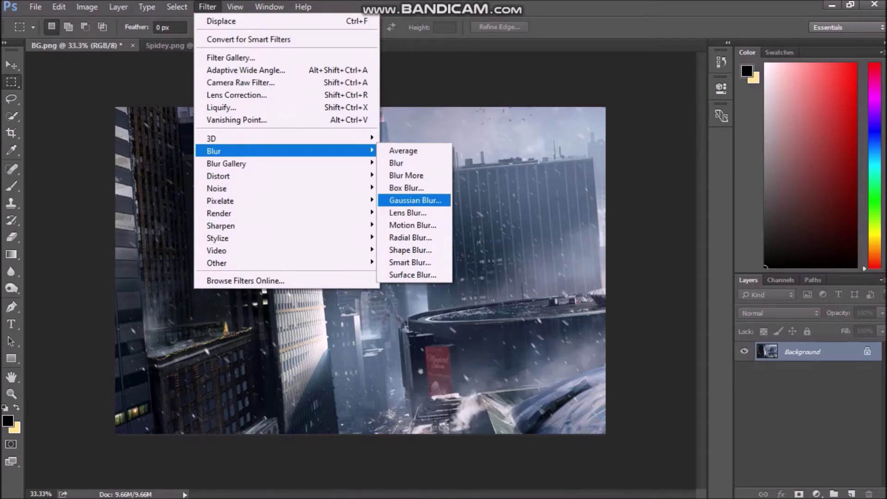
{"action": "key", "text": "Return"}
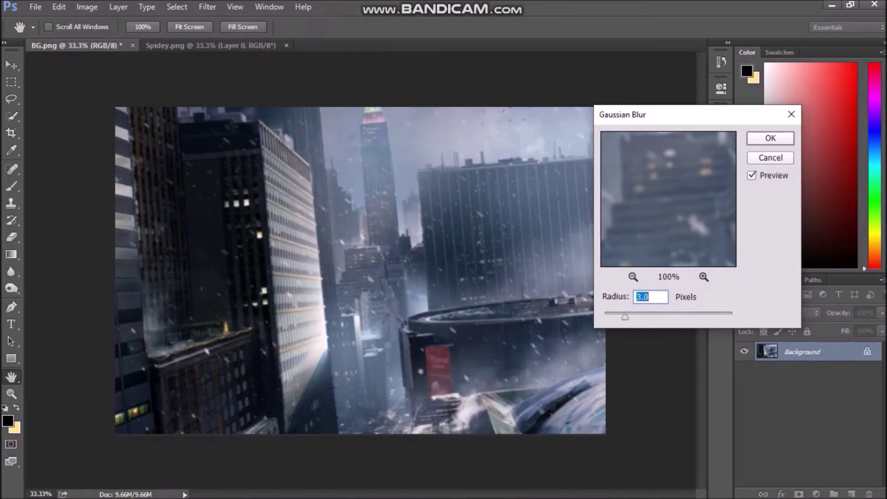
{"action": "key", "text": "Return"}
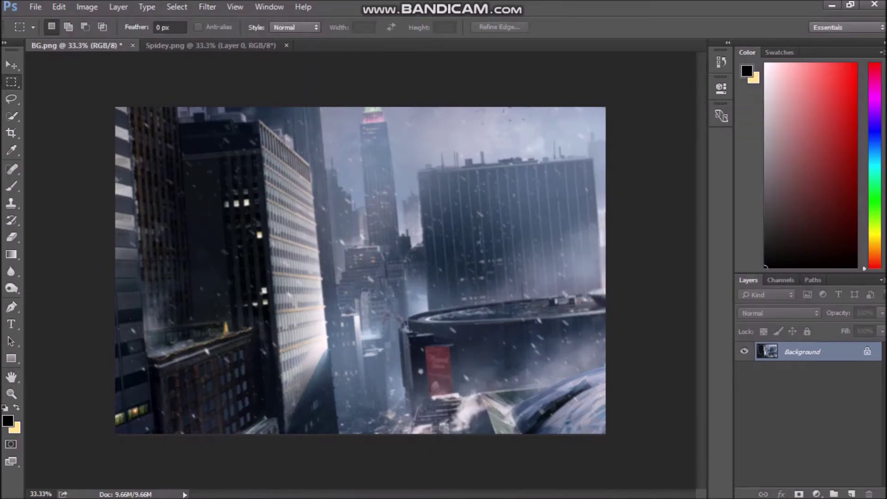
Step: Copy the cut-out character from Spidey.png into BG.png and place it over the city background
{"action": "key", "text": "ctrl+Tab"}
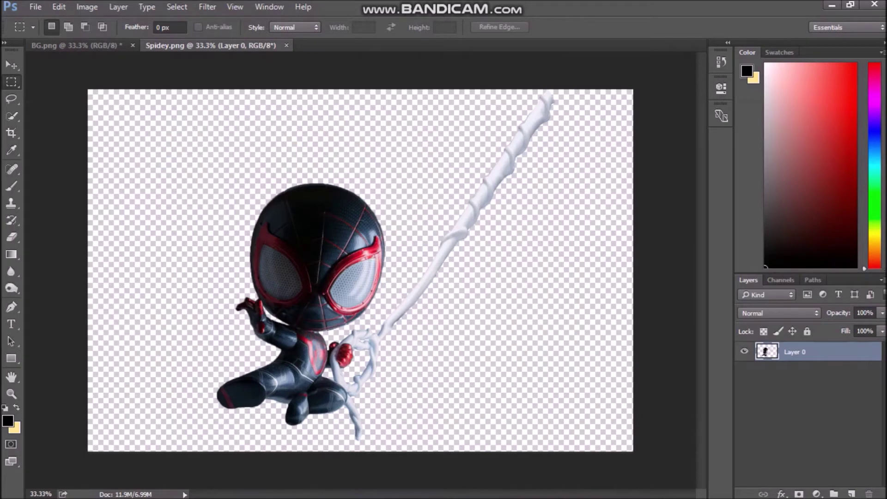
{"action": "key", "text": "v"}
{"action": "left_click_drag", "start_coordinate": [430, 240], "coordinate": [324, 231]}
{"action": "left_click_drag", "start_coordinate": [374, 210], "coordinate": [407, 229]}
{"action": "key", "text": "m"}
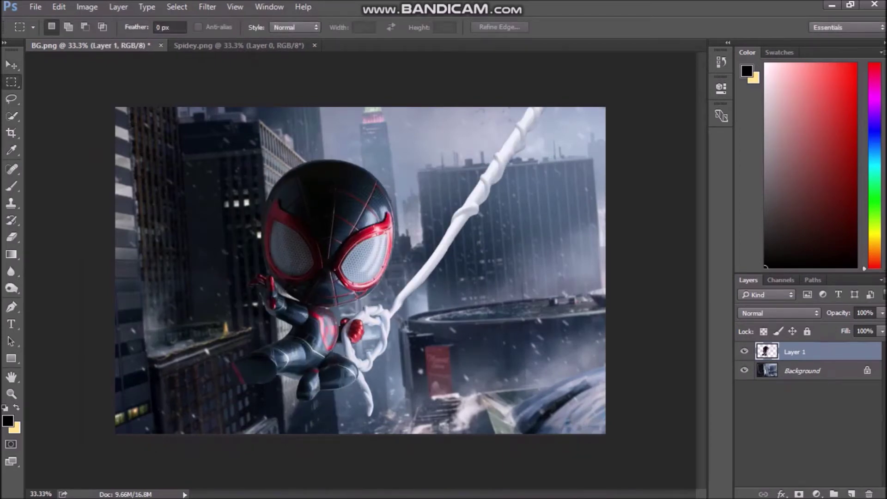
Step: Scale the character layer down to about 77.4% with Free Transform and position it near the middle of the city scene
{"action": "right_click", "coordinate": [386, 303]}
{"action": "left_click", "coordinate": [425, 431]}
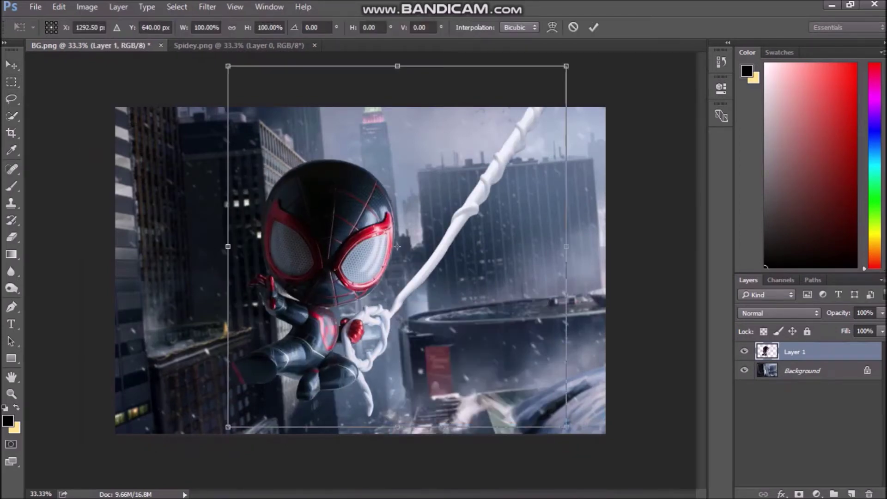
{"action": "left_click_drag", "start_coordinate": [228, 66], "coordinate": [305, 148]}
{"action": "left_click_drag", "start_coordinate": [510, 313], "coordinate": [506, 250]}
{"action": "left_click_drag", "start_coordinate": [432, 225], "coordinate": [419, 237]}
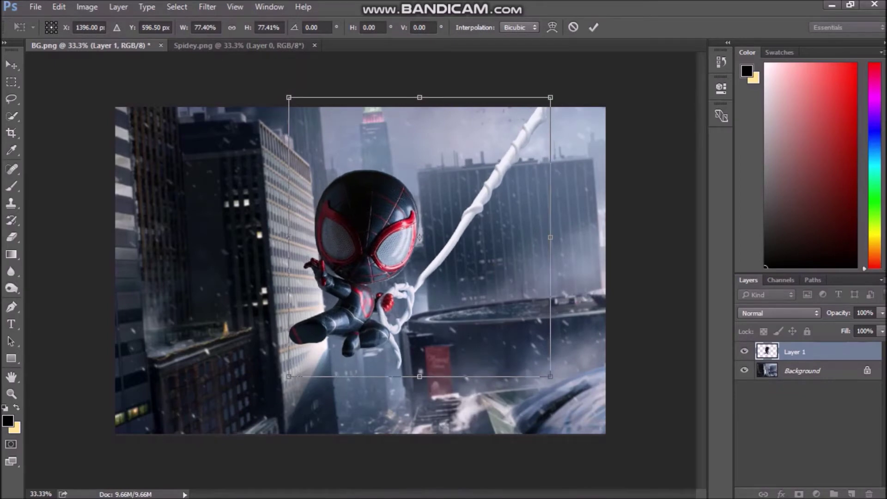
{"action": "key", "text": "m"}
{"action": "key", "text": "Return"}
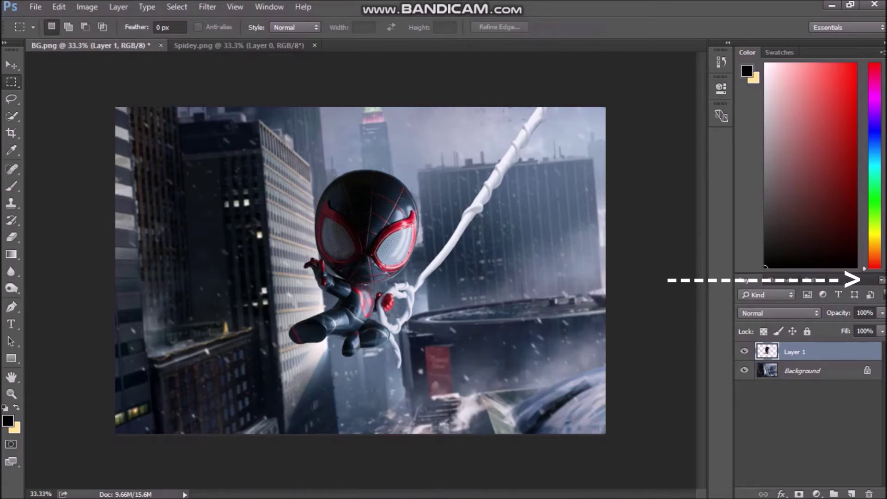
Step: Duplicate the character layer into a new document named Warp
{"action": "left_click", "coordinate": [883, 280]}
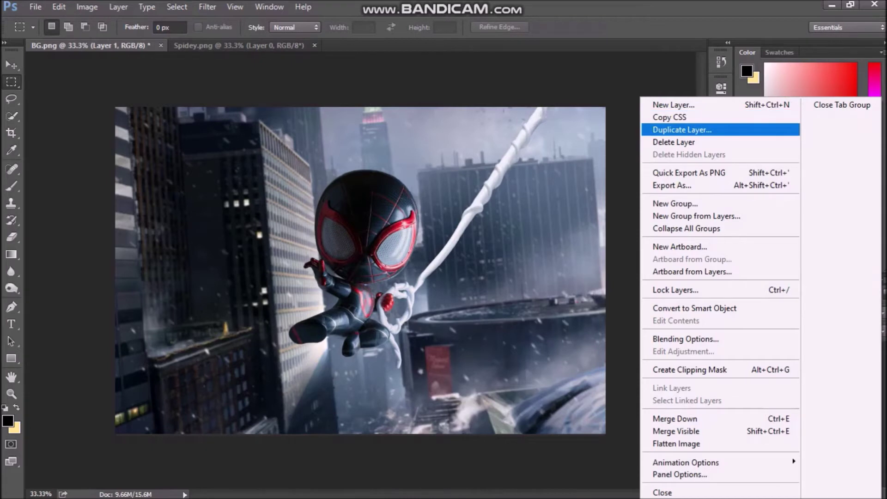
{"action": "key", "text": "Return"}
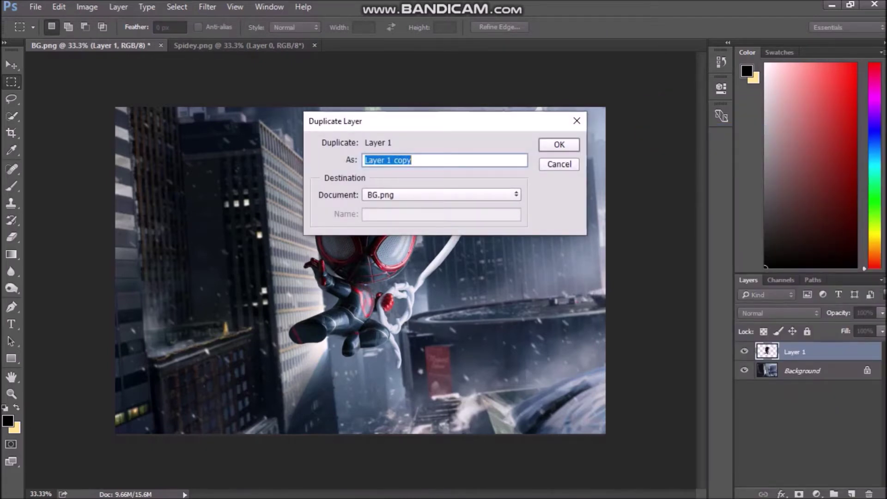
{"action": "left_click", "coordinate": [441, 195]}
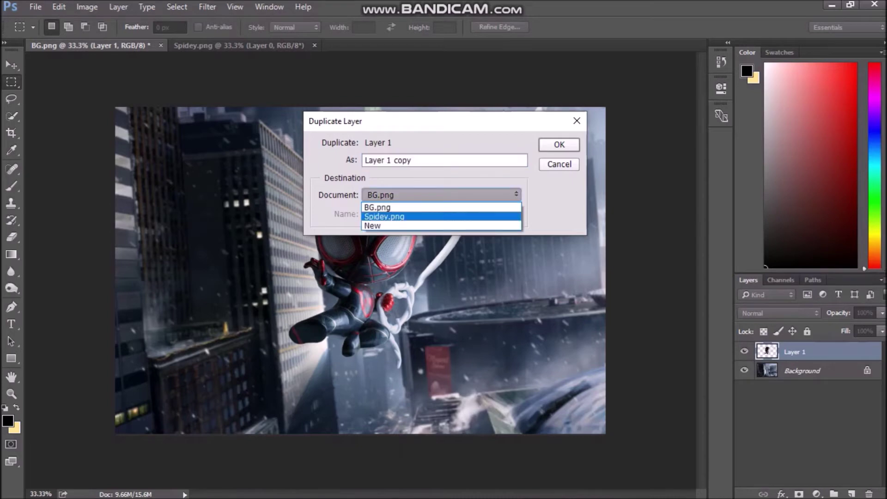
{"action": "left_click", "coordinate": [441, 225]}
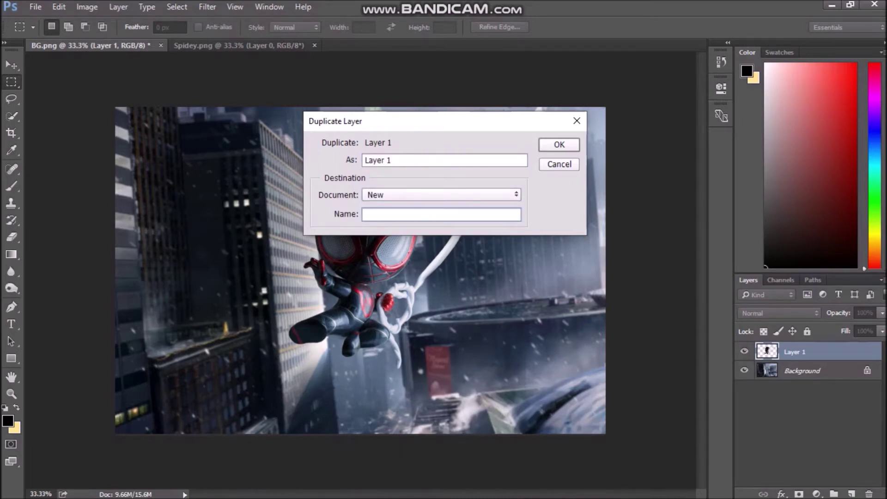
{"action": "type", "text": "Warp"}
{"action": "key", "text": "Return"}
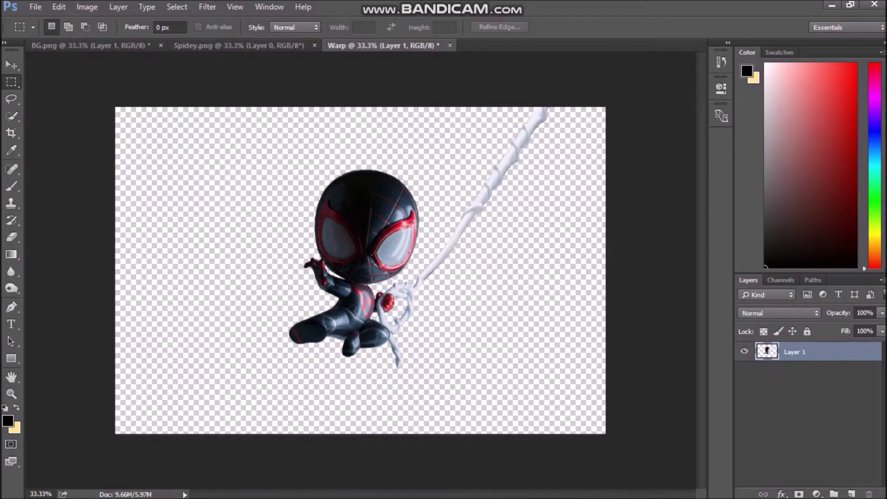
Step: Save the new document as Warp.psd on the Desktop with Maximize Compatibility on, and close it
{"action": "key", "text": "ctrl+s"}
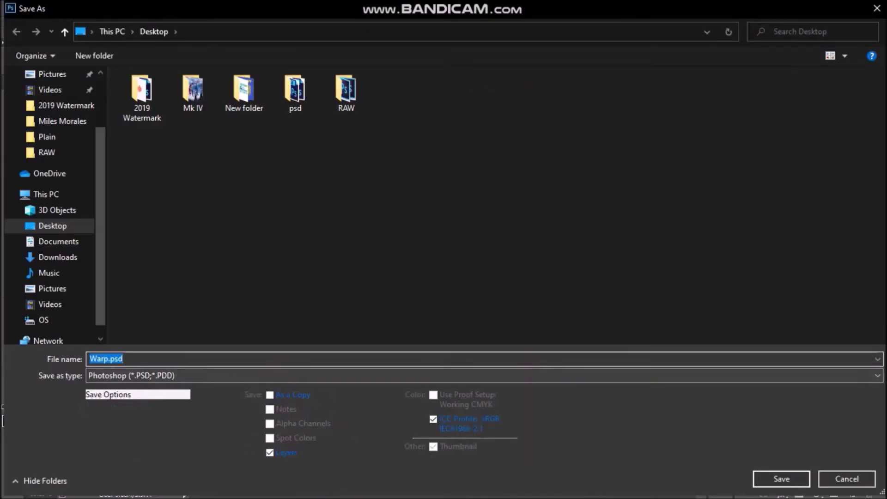
{"action": "key", "text": "Return"}
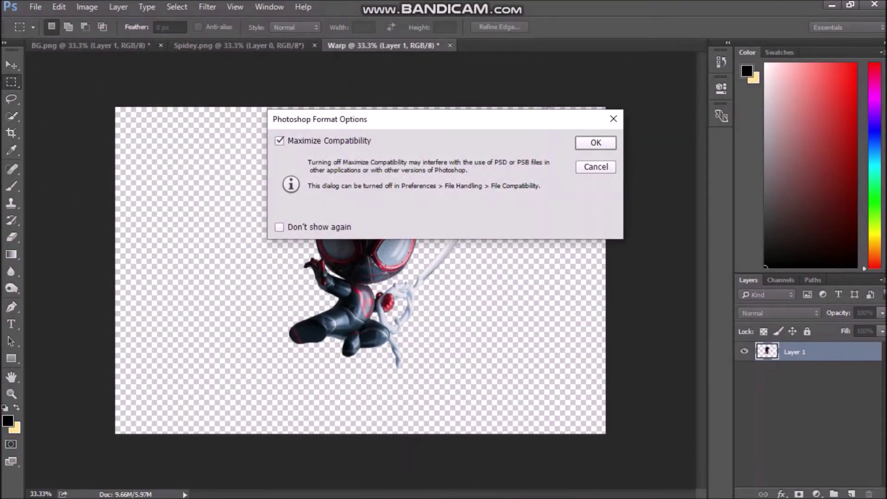
{"action": "key", "text": "Return"}
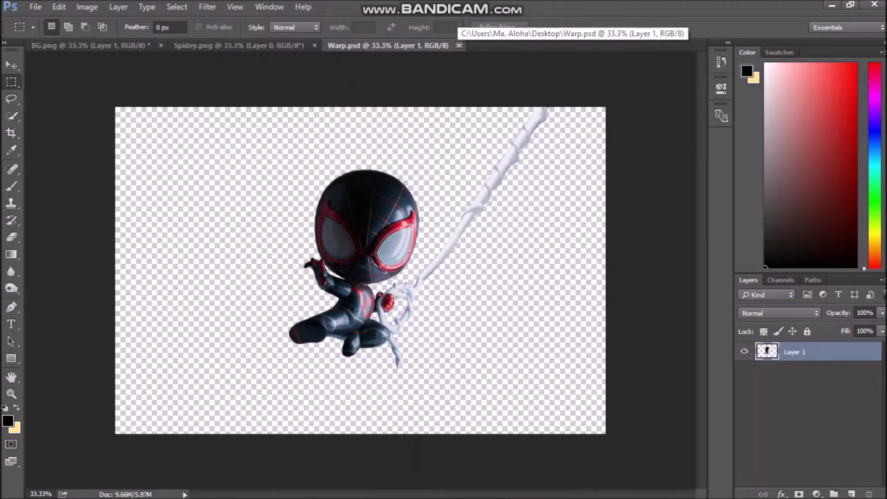
{"action": "left_click", "coordinate": [459, 45]}
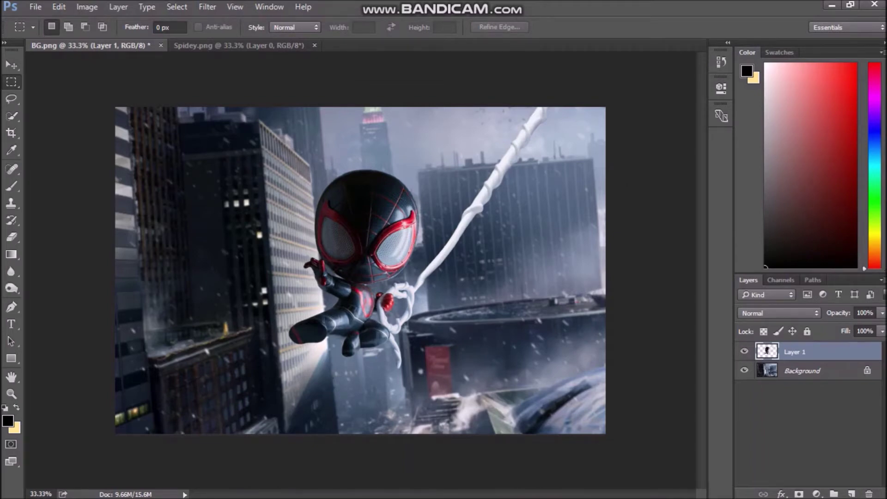
Step: Duplicate the character layer in BG.png and hide the copy
{"action": "key", "text": "ctrl+j"}
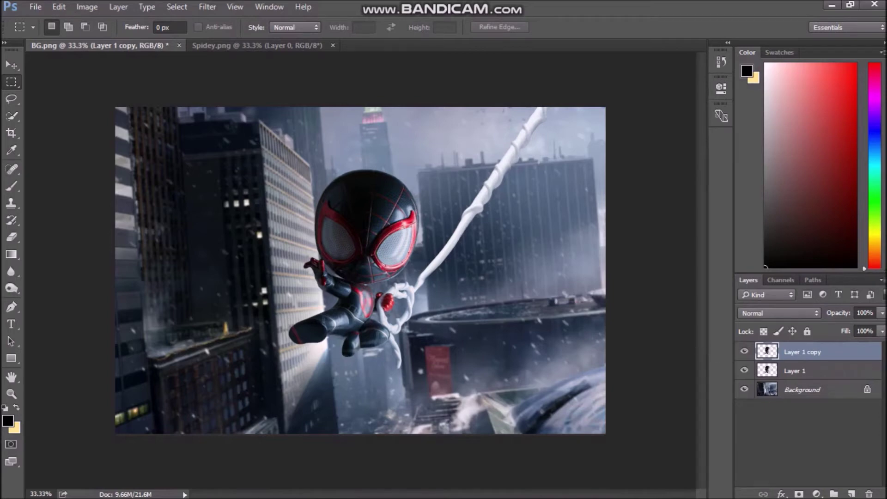
{"action": "left_click", "coordinate": [745, 351]}
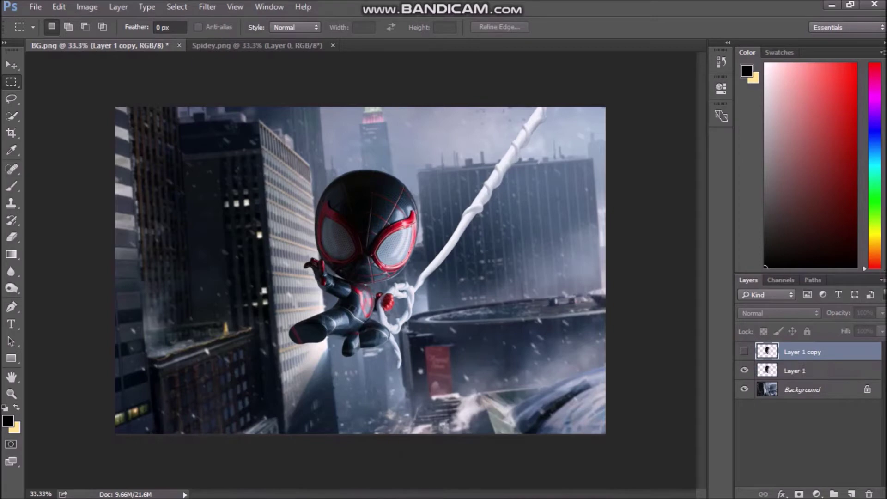
Step: Make two duplicates of the Background layer
{"action": "left_click", "coordinate": [803, 389]}
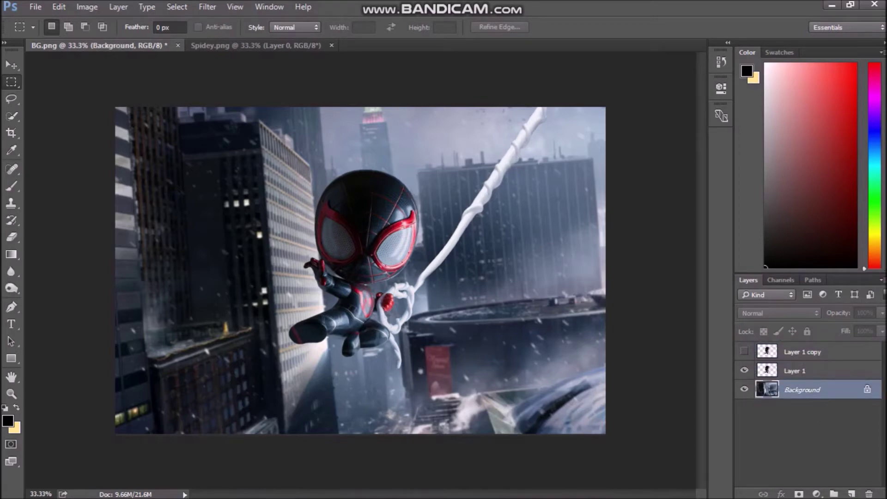
{"action": "key", "text": "ctrl+j"}
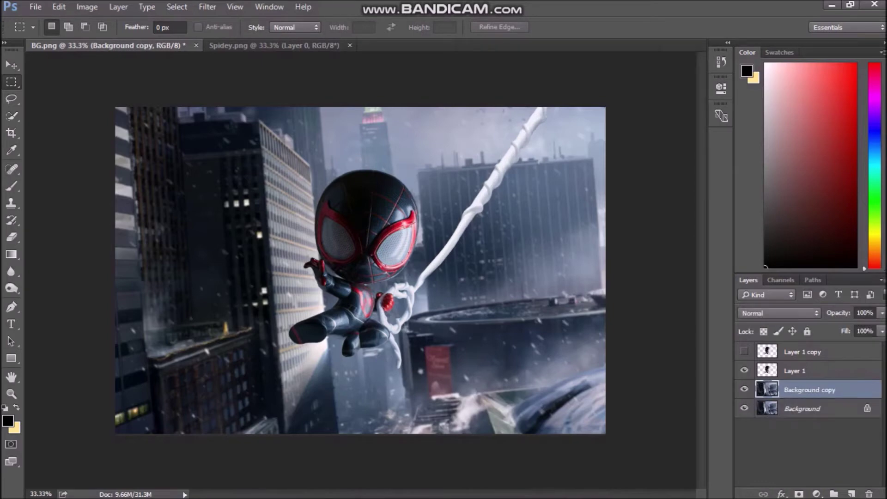
{"action": "key", "text": "ctrl+j"}
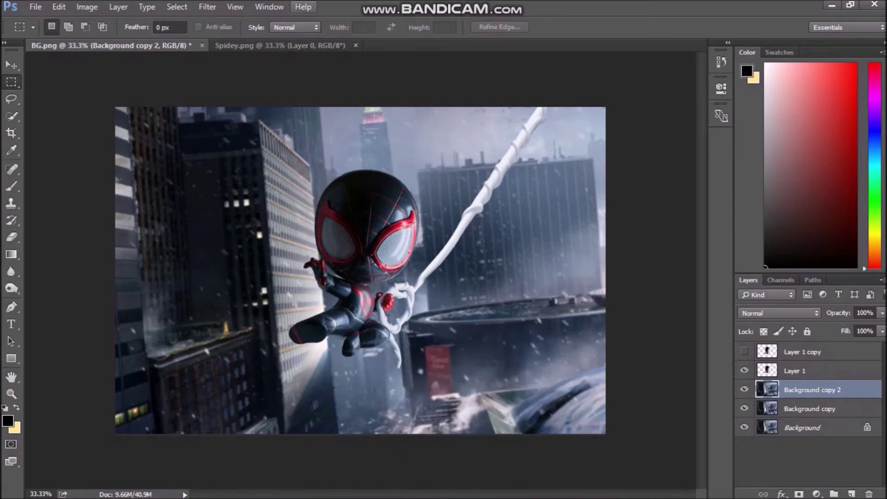
Step: Displace the upper background copy with horizontal and vertical scale 60, Stretch To Fit and Wrap Around, using Warp.psd as the displacement map
{"action": "left_click", "coordinate": [208, 6]}
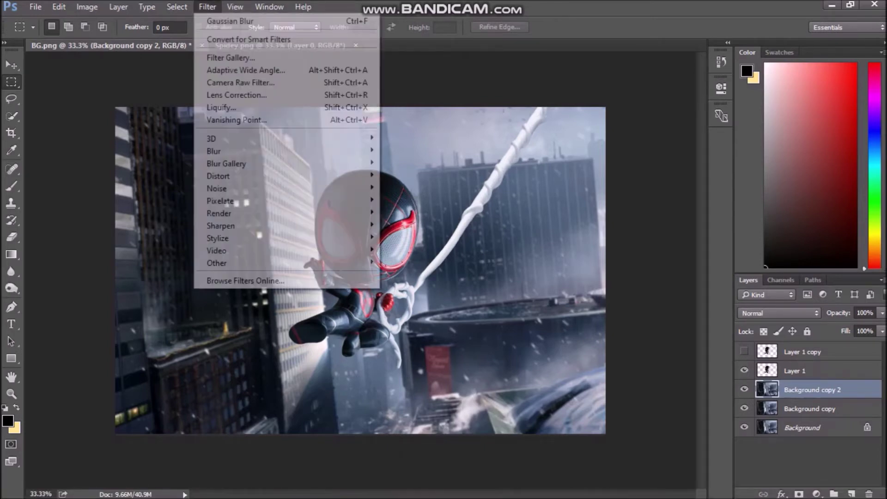
{"action": "mouse_move", "coordinate": [218, 176]}
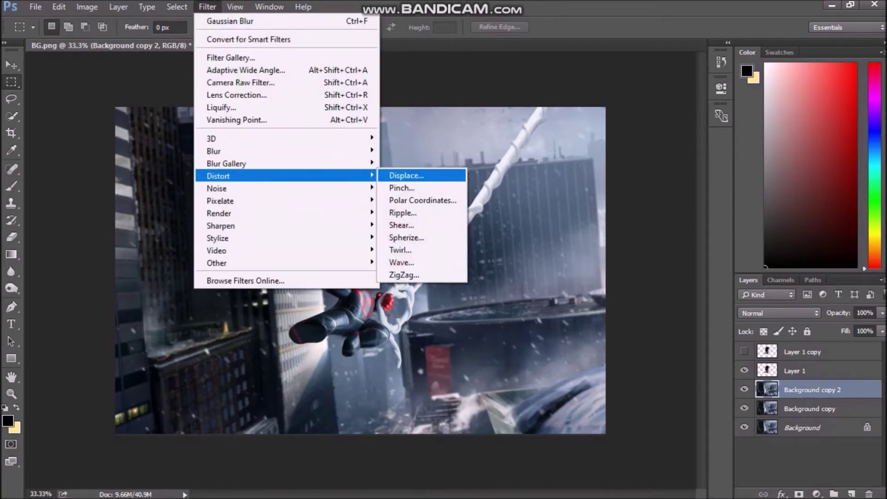
{"action": "key", "text": "Return"}
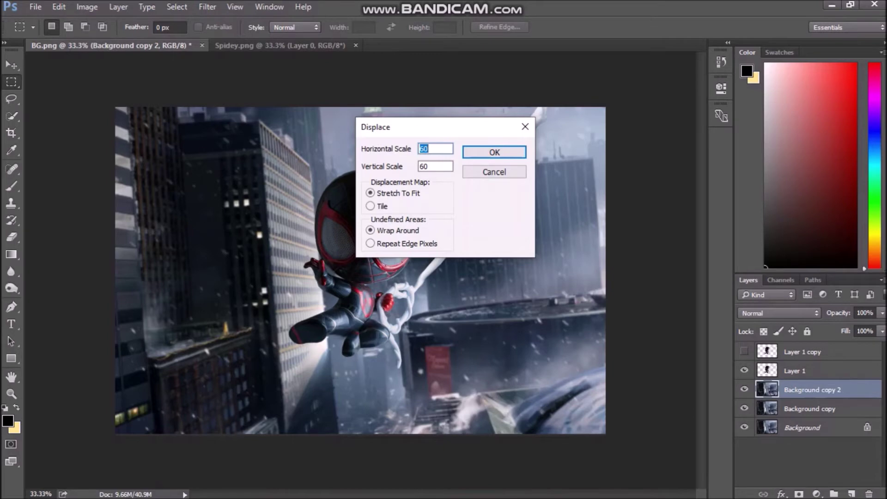
{"action": "type", "text": "60"}
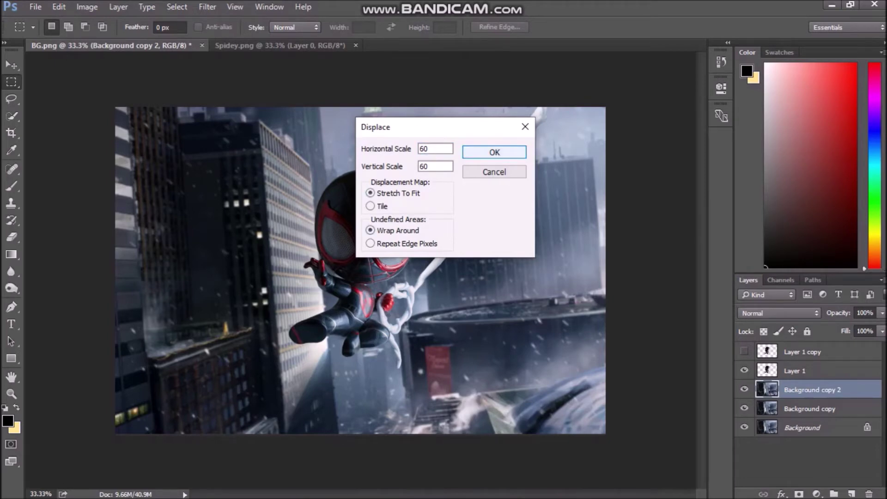
{"action": "key", "text": "Return"}
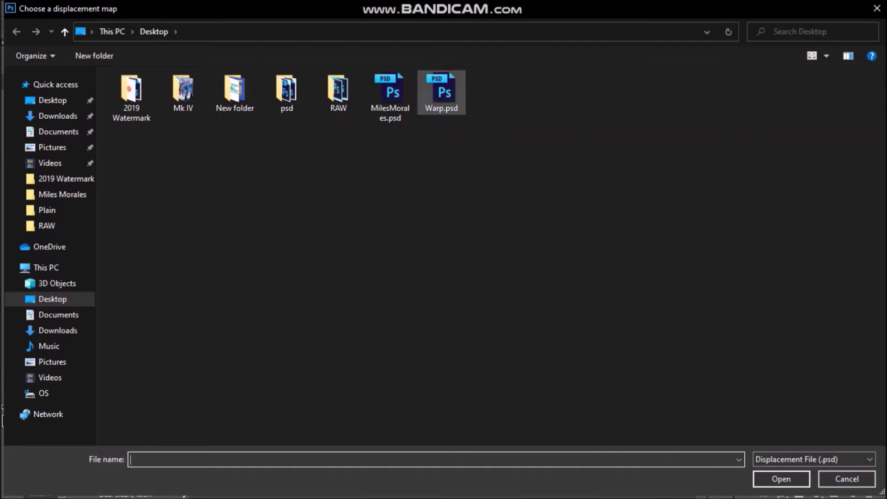
{"action": "double_click", "coordinate": [441, 93]}
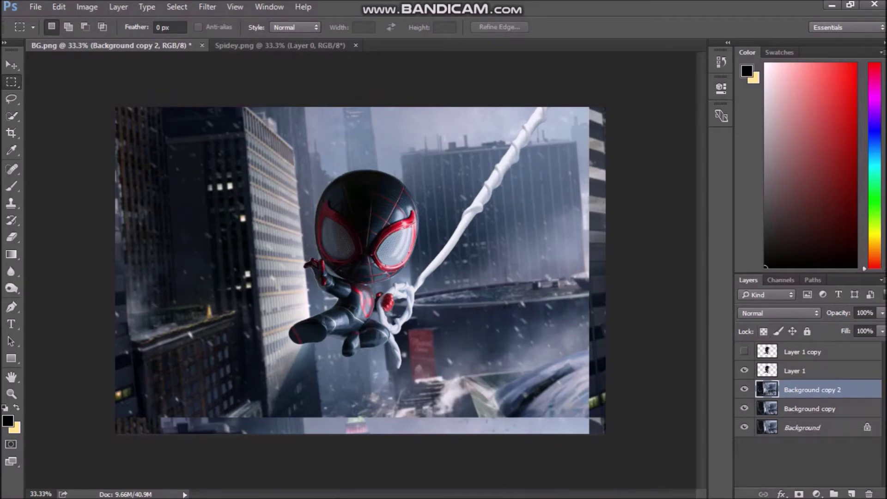
Step: Hide Layer 1 and inspect the displaced character shape in the background up close
{"action": "left_click", "coordinate": [744, 370]}
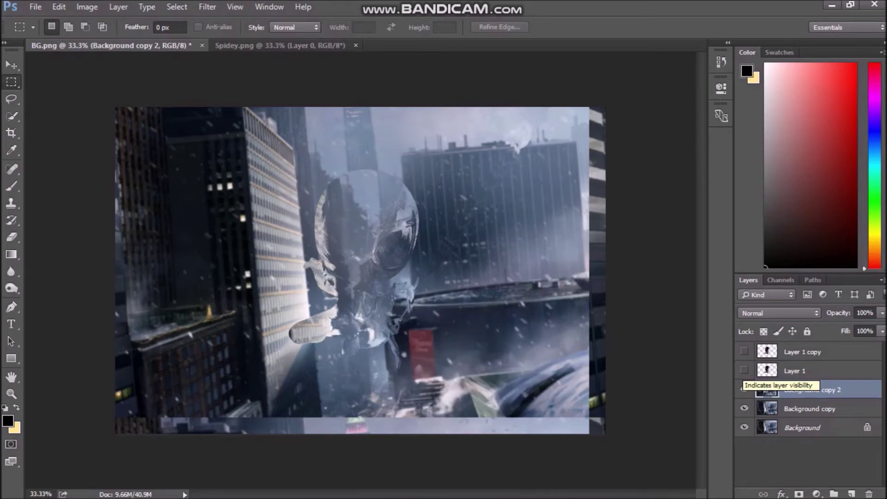
{"action": "key", "text": "ctrl+plus"}
{"action": "key", "text": "ctrl+plus"}
{"action": "key", "text": "ctrl+plus"}
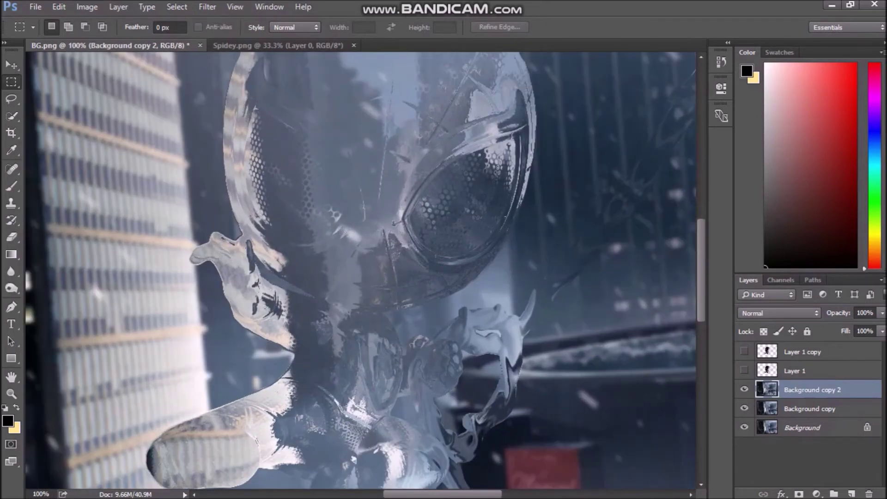
{"action": "key", "text": "ctrl+minus"}
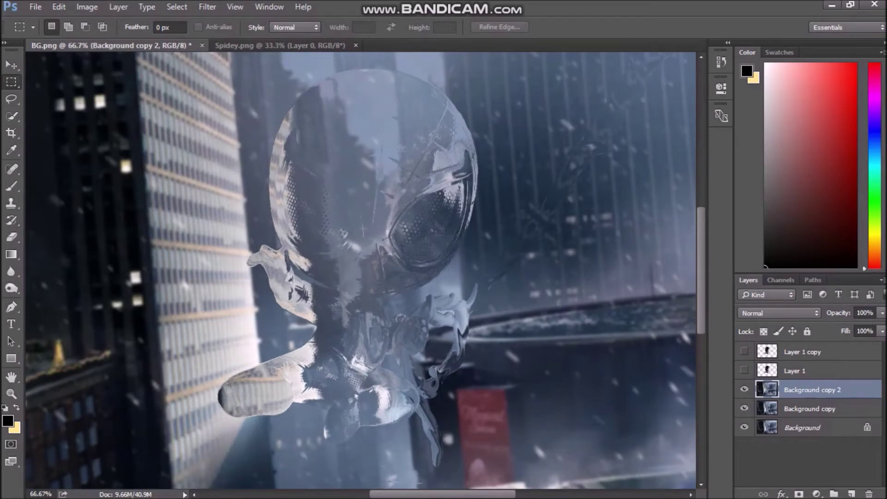
{"action": "key", "text": "ctrl+minus"}
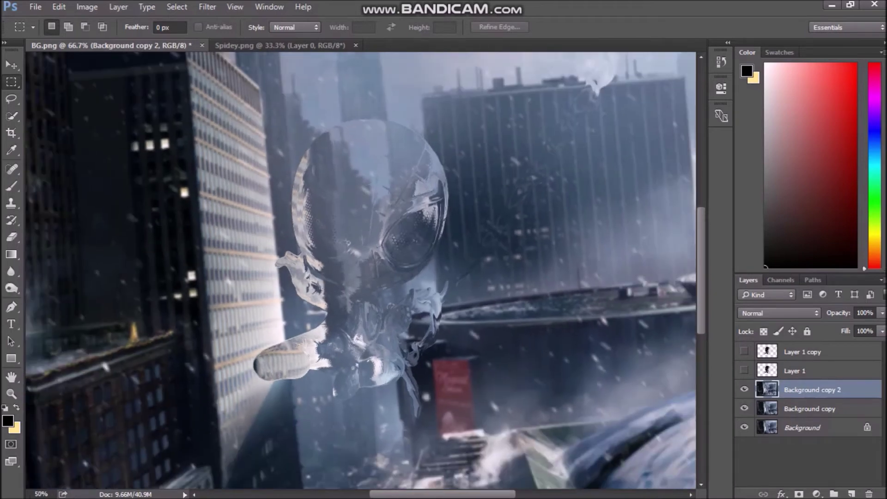
Step: Show Layer 1 and use its outline as a selection to copy the figure-shaped area of Background copy 2 onto a new layer
{"action": "key", "text": "ctrl+minus"}
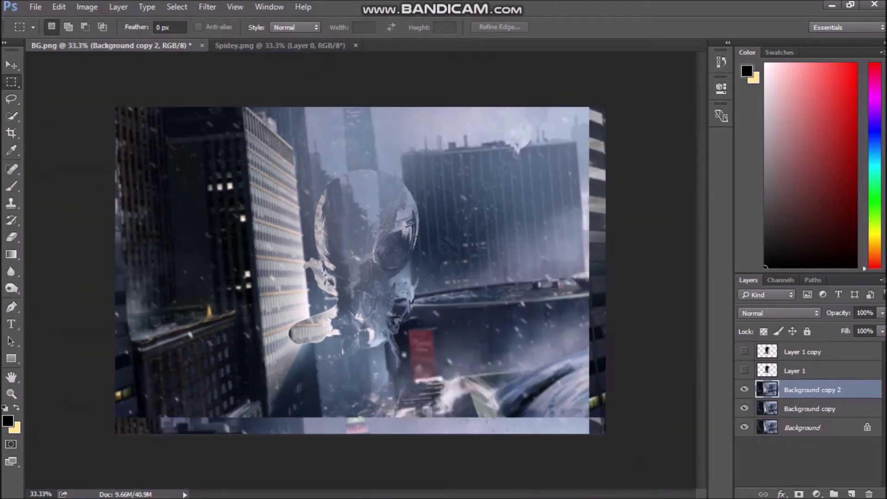
{"action": "left_click", "coordinate": [744, 371]}
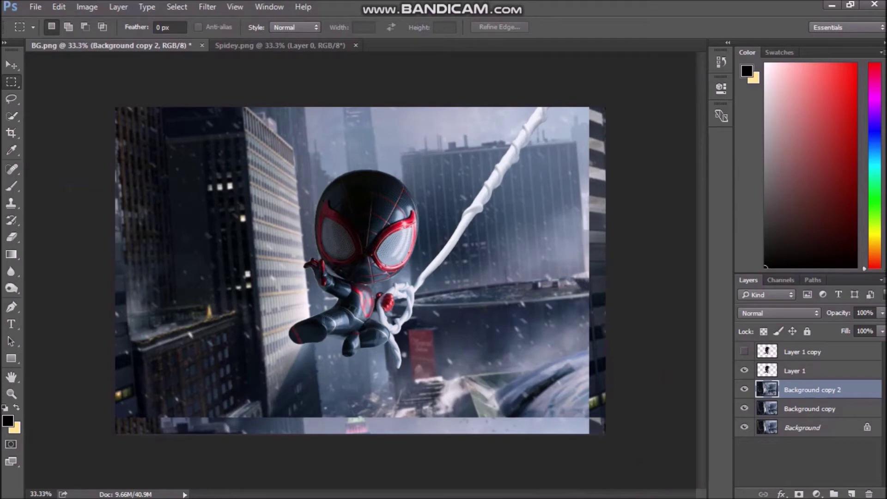
{"action": "left_click", "coordinate": [767, 371], "text": "ctrl"}
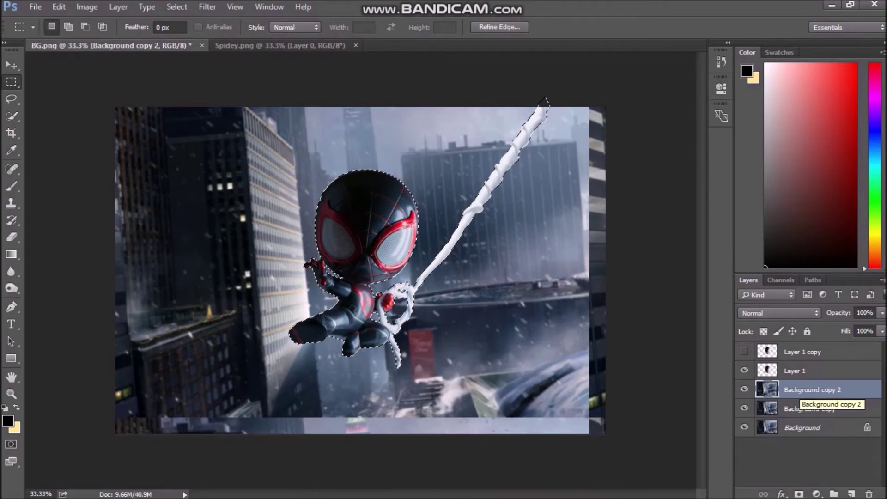
{"action": "key", "text": "ctrl+j"}
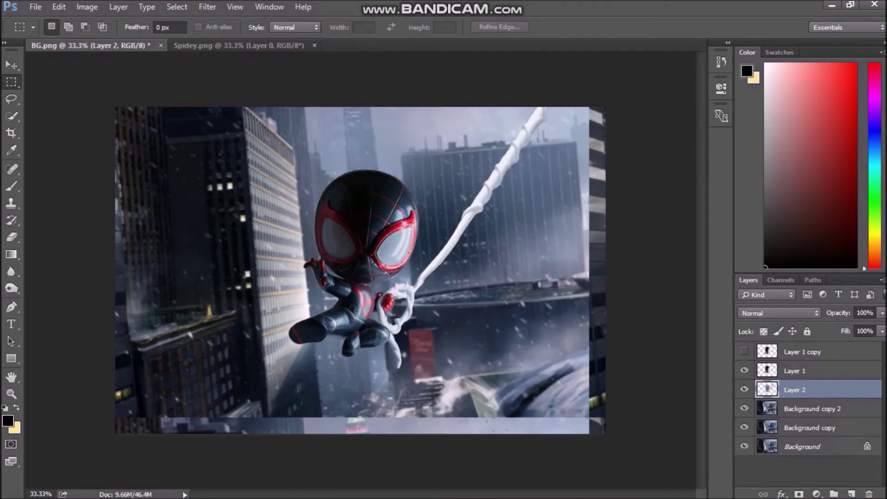
Step: Inspect the figure-shaped cut-out on its own and against the undistorted background, and restore the visibility of Layer 1 and the backgrounds
{"action": "left_click", "coordinate": [744, 409]}
{"action": "left_click", "coordinate": [744, 427]}
{"action": "left_click", "coordinate": [745, 447]}
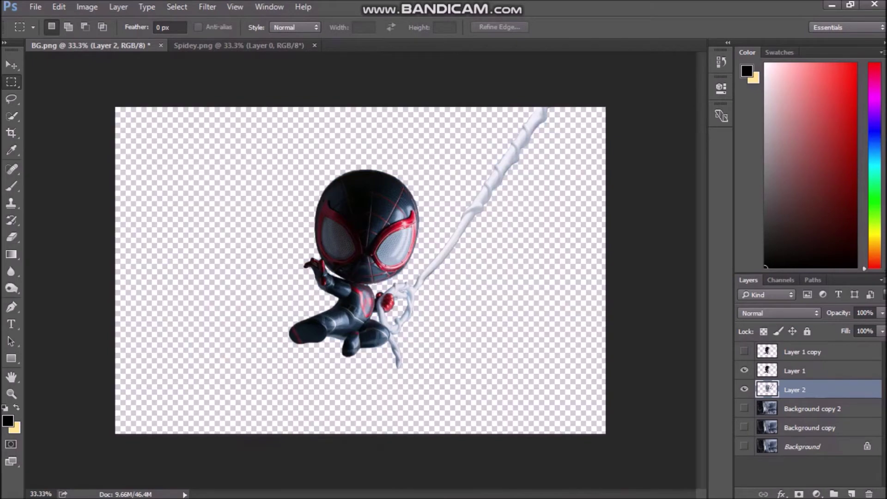
{"action": "left_click", "coordinate": [745, 371]}
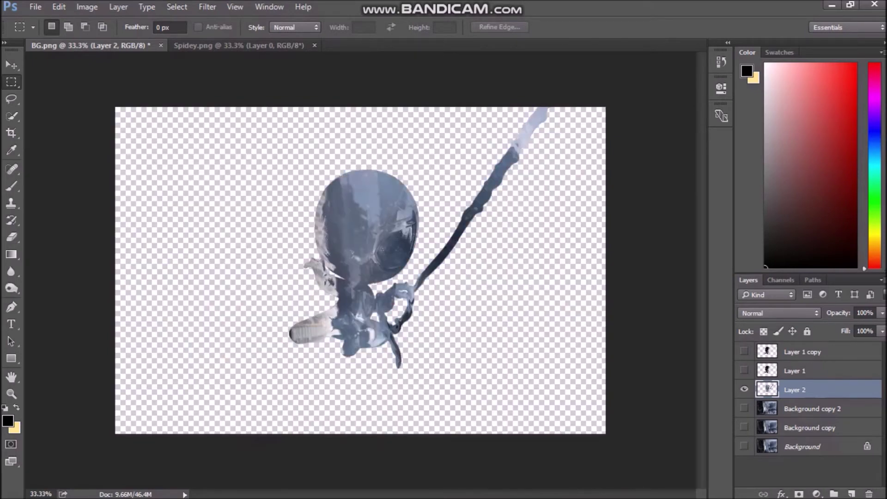
{"action": "left_click", "coordinate": [744, 428]}
{"action": "left_click", "coordinate": [745, 446]}
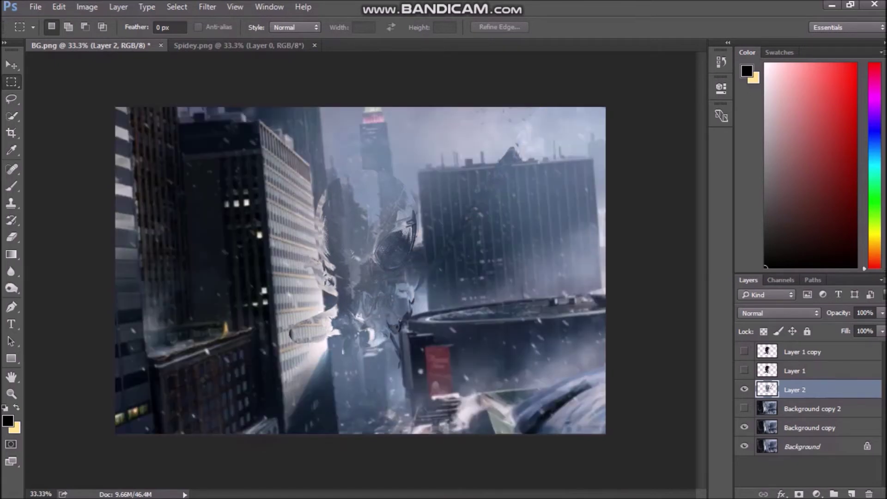
{"action": "left_click", "coordinate": [745, 371]}
{"action": "left_click", "coordinate": [744, 408]}
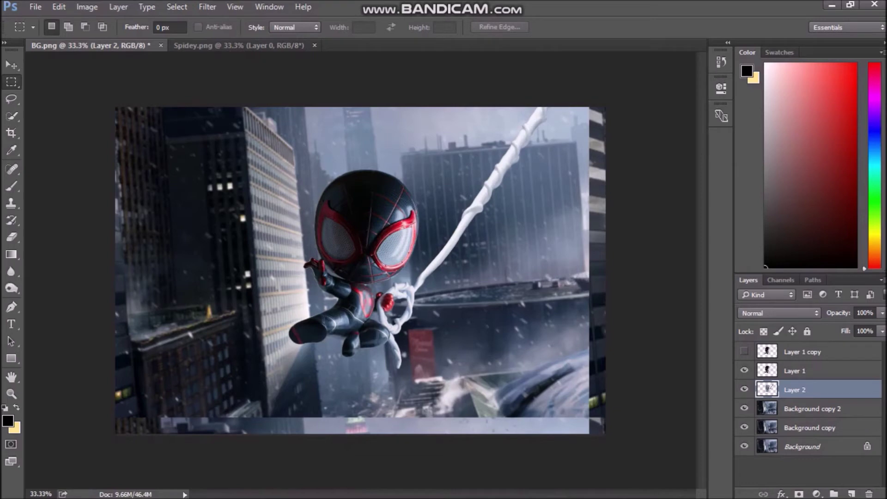
Step: Delete the Background copy 2 layer and check the distorted cut-out with Layer 1 hidden and shown
{"action": "left_click", "coordinate": [812, 409]}
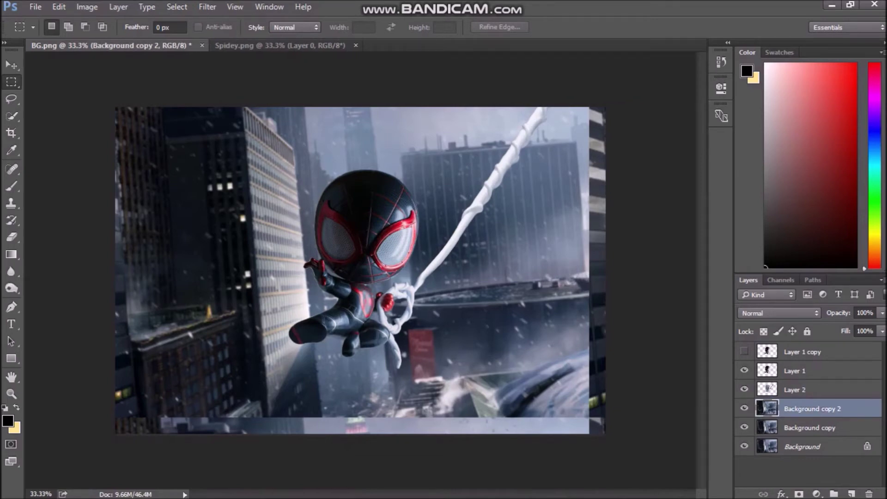
{"action": "key", "text": "Delete"}
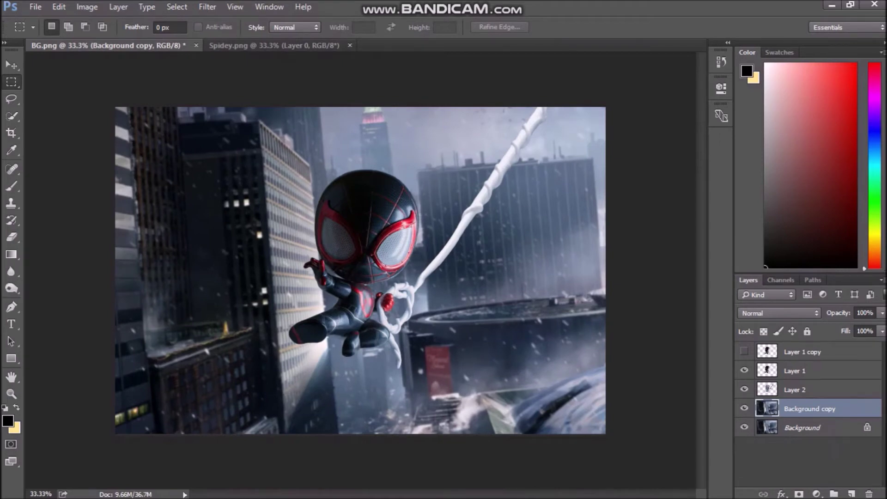
{"action": "left_click", "coordinate": [744, 371]}
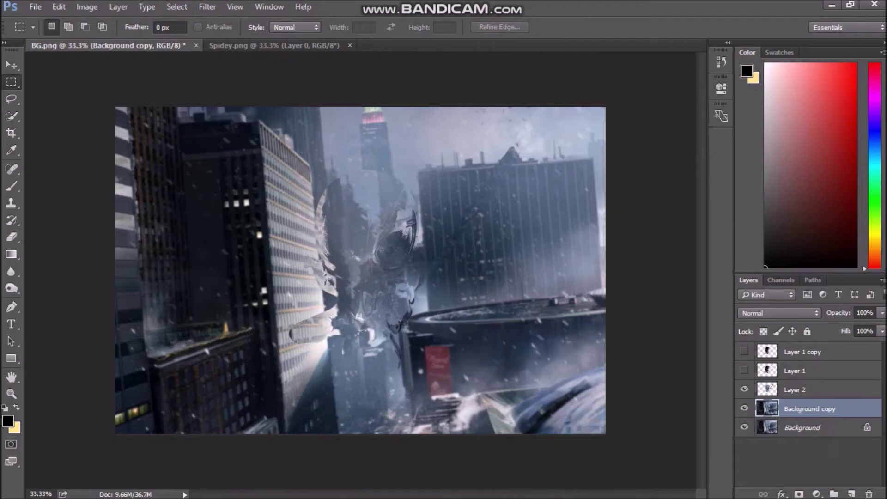
{"action": "left_click", "coordinate": [744, 370]}
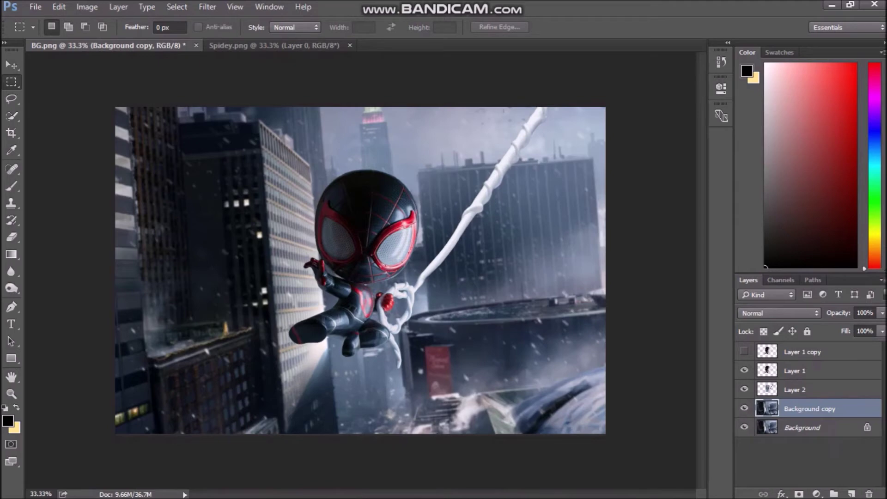
Step: Set Layer 1 to 50% fill and the Soft Light blend mode
{"action": "left_click", "coordinate": [813, 371]}
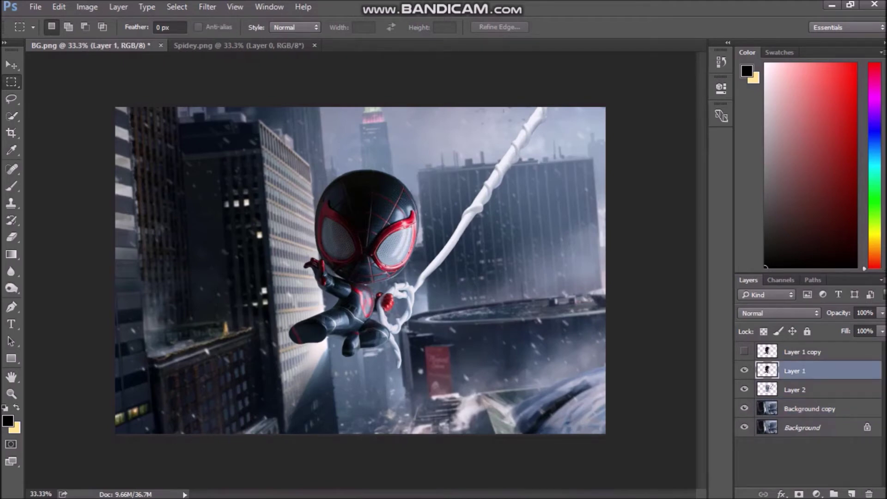
{"action": "left_click", "coordinate": [882, 331]}
{"action": "left_click_drag", "start_coordinate": [881, 345], "coordinate": [849, 346]}
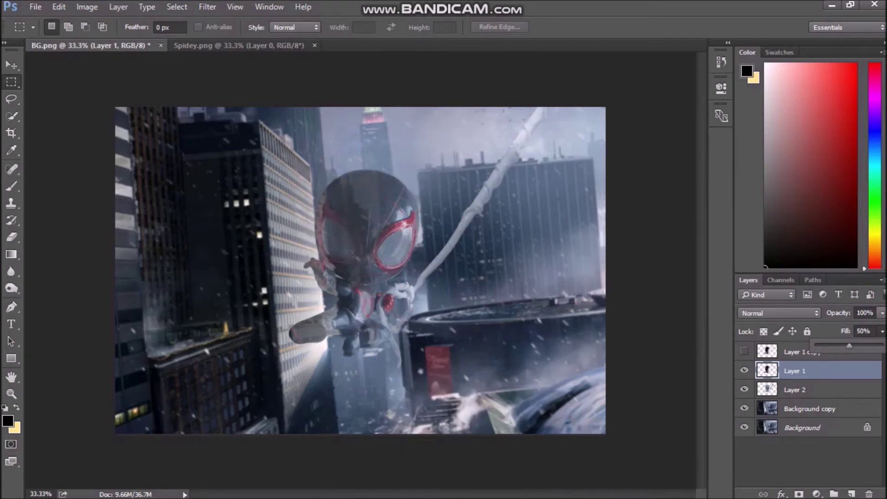
{"action": "left_click", "coordinate": [779, 313]}
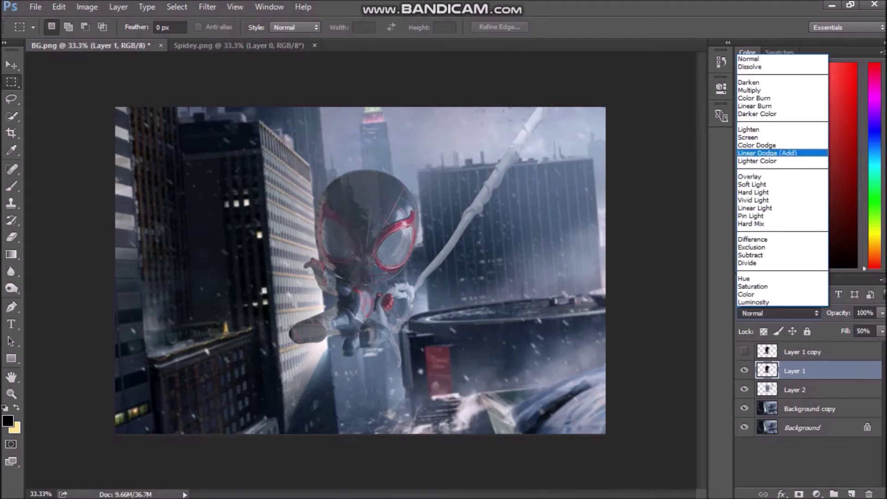
{"action": "left_click", "coordinate": [759, 184]}
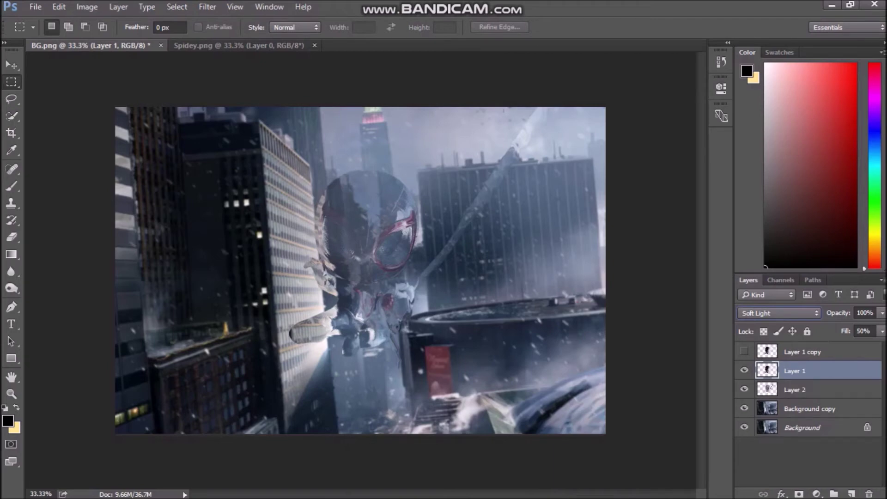
Step: Add an Inner Glow effect to Layer 1 using the Color Dodge blend mode
{"action": "key", "text": "h"}
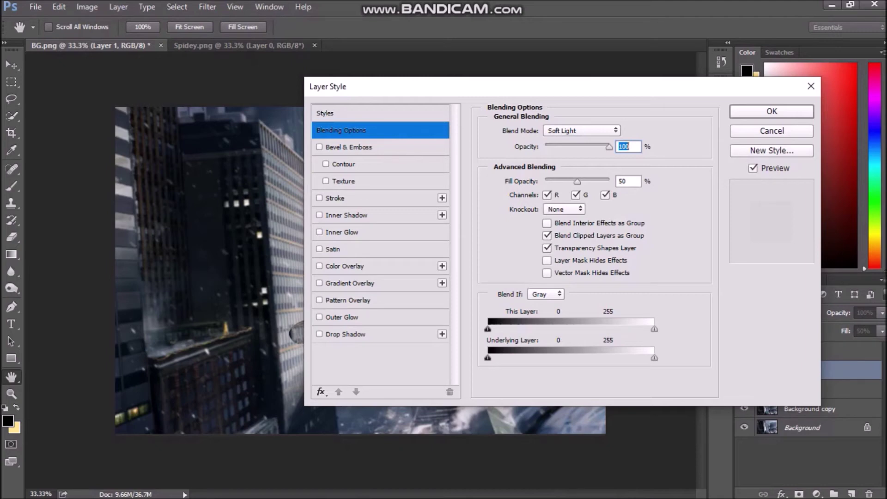
{"action": "left_click", "coordinate": [320, 232]}
{"action": "left_click_drag", "start_coordinate": [393, 85], "coordinate": [515, 79]}
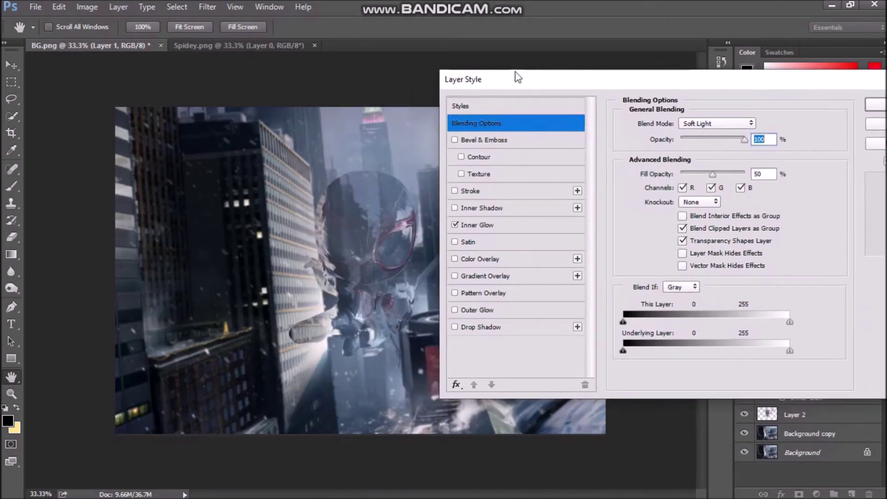
{"action": "left_click", "coordinate": [477, 225]}
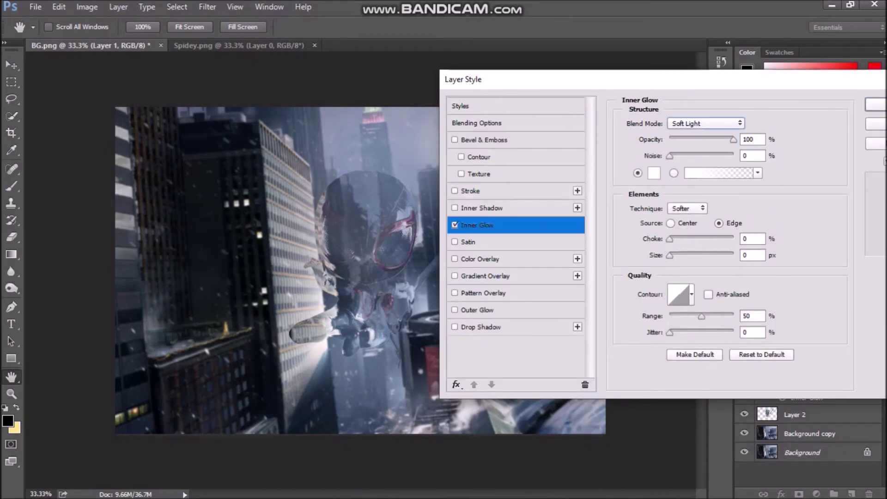
{"action": "left_click", "coordinate": [705, 124]}
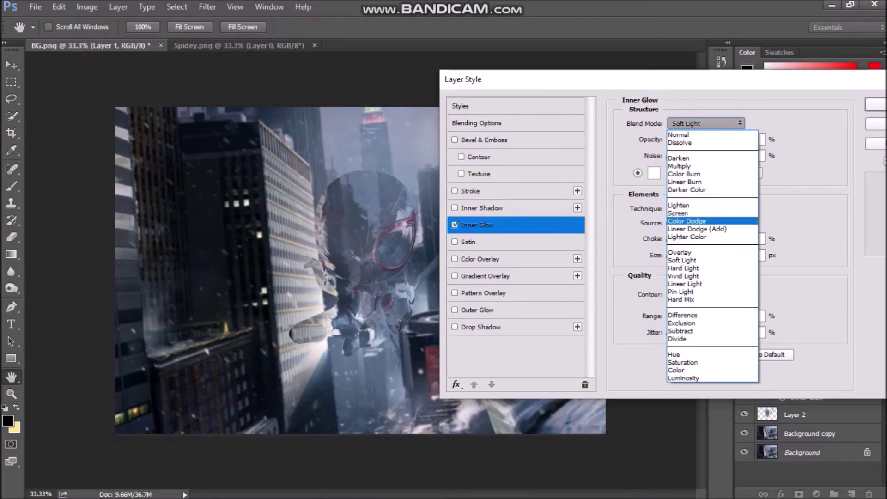
{"action": "left_click", "coordinate": [687, 221]}
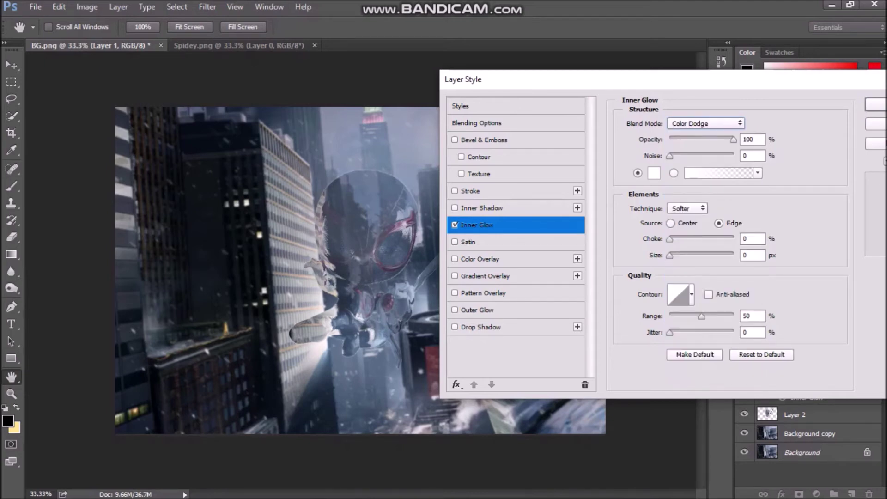
Step: Set Layer 1's Inner Glow to 20% opacity, 100% choke and 250 px size, and apply the layer style
{"action": "left_click_drag", "start_coordinate": [733, 139], "coordinate": [683, 139]}
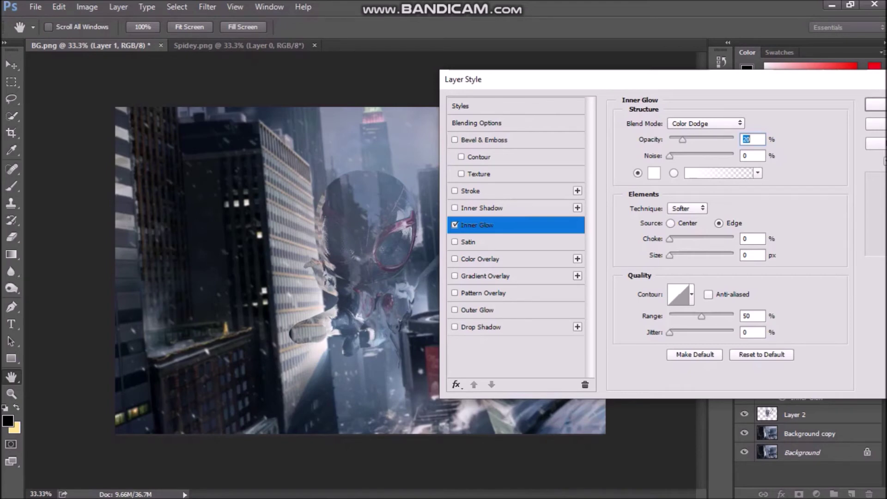
{"action": "left_click_drag", "start_coordinate": [670, 239], "coordinate": [733, 239]}
{"action": "left_click_drag", "start_coordinate": [669, 255], "coordinate": [734, 255]}
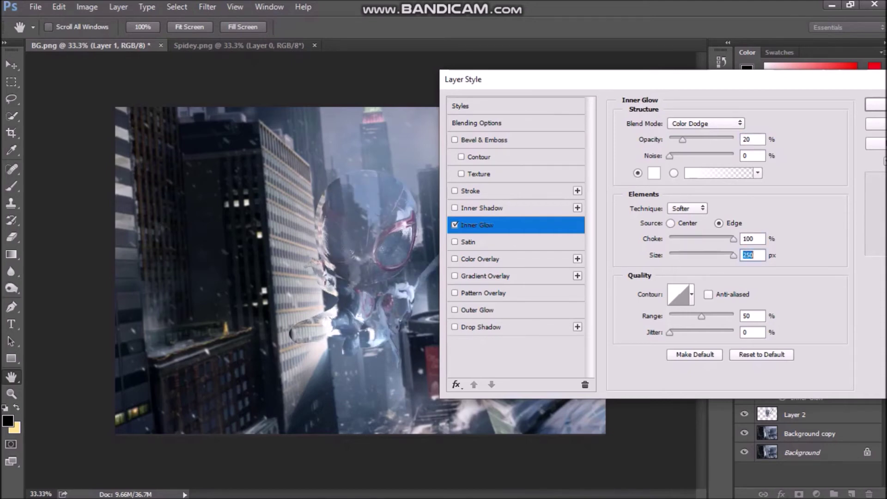
{"action": "left_click_drag", "start_coordinate": [531, 79], "coordinate": [293, 67]}
{"action": "key", "text": "Return"}
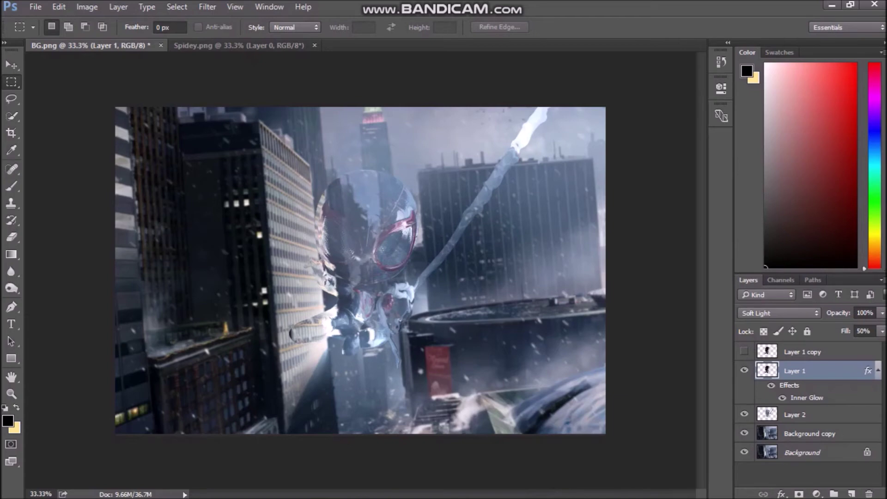
Step: Compare the figure with Layer 1 hidden and shown, and duplicate Layer 1 with its Inner Glow
{"action": "left_click", "coordinate": [744, 371]}
{"action": "left_click", "coordinate": [795, 414]}
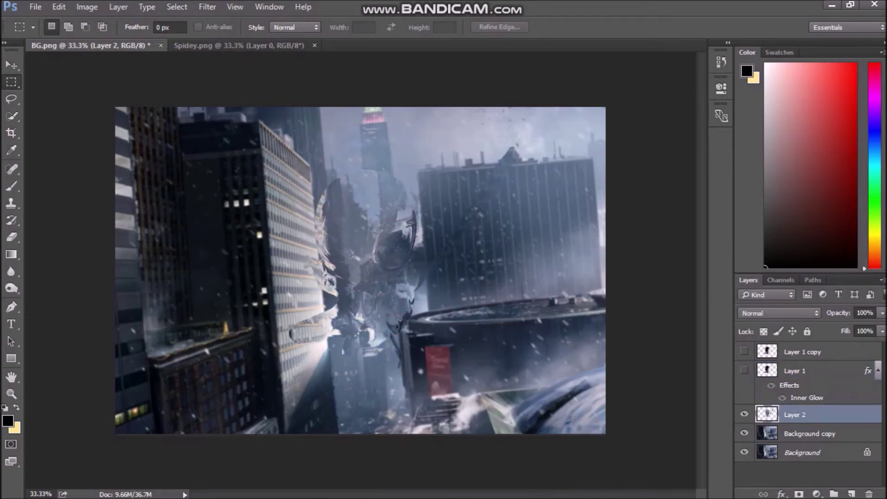
{"action": "left_click", "coordinate": [744, 370]}
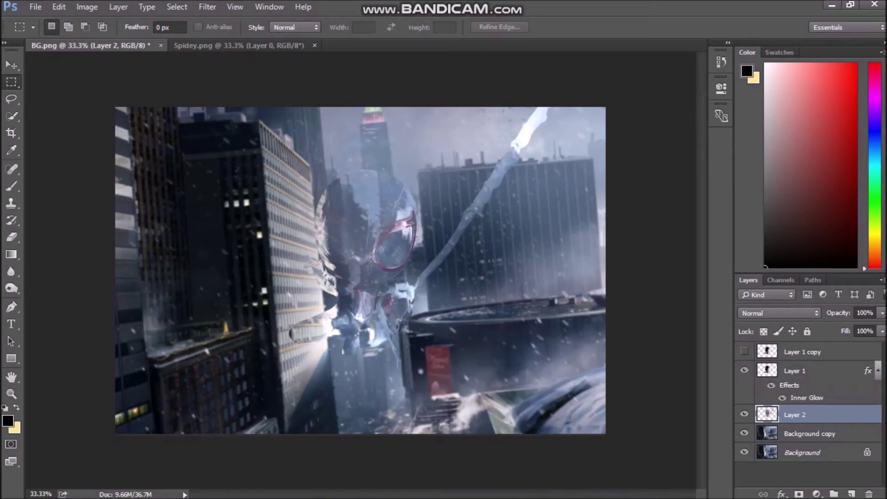
{"action": "left_click", "coordinate": [795, 370]}
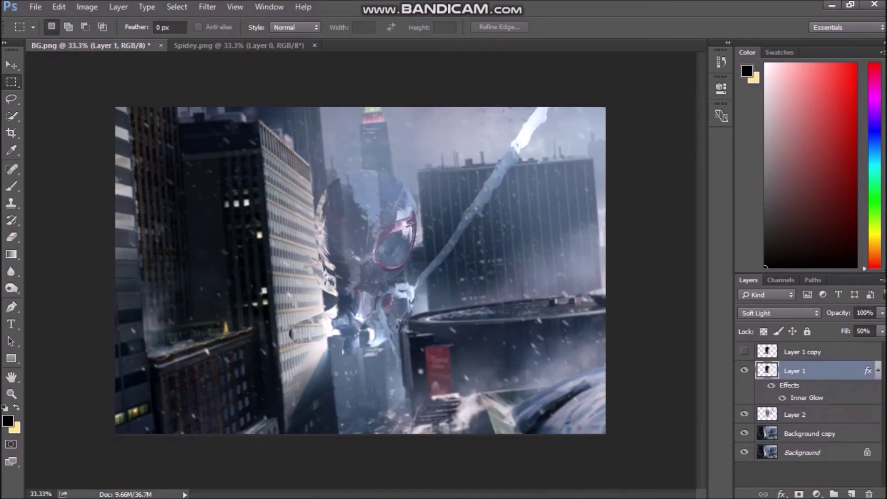
{"action": "key", "text": "ctrl+j"}
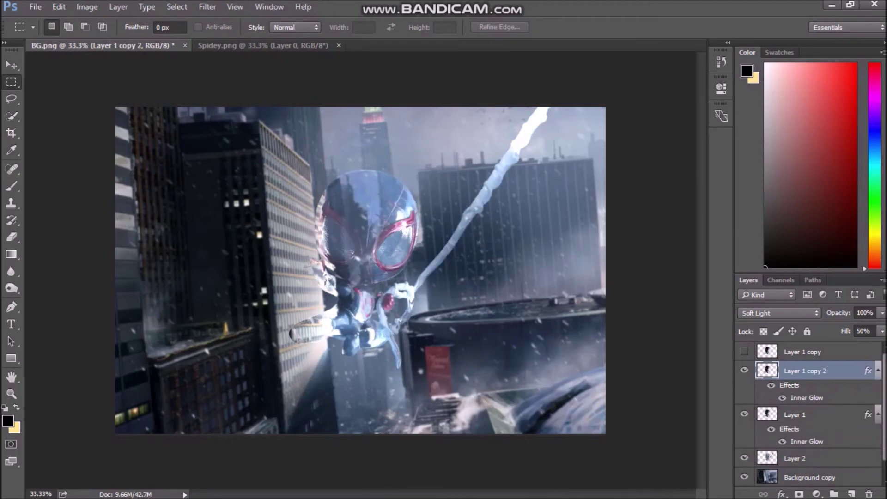
Step: Desaturate Layer 1 copy 2 with Hue/Saturation by setting the saturation to -100
{"action": "key", "text": "i"}
{"action": "key", "text": "ctrl+u"}
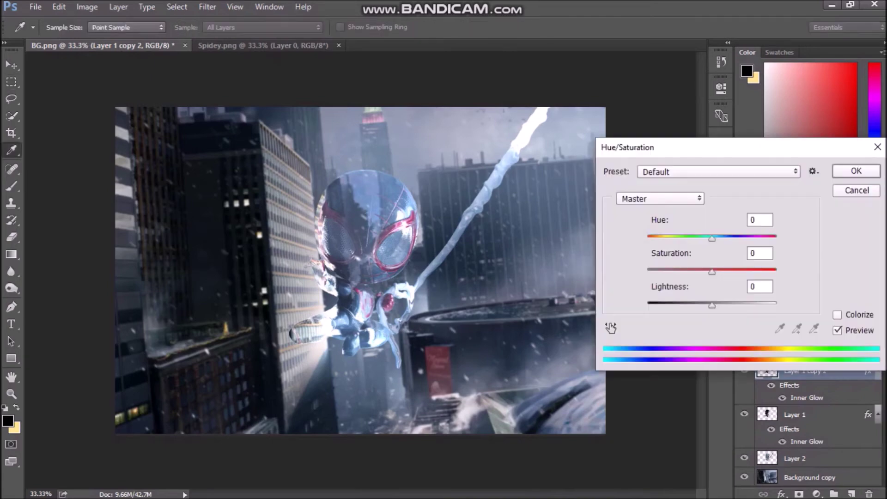
{"action": "key", "text": "Tab"}
{"action": "key", "text": "Up"}
{"action": "key", "text": "shift+Down"}
{"action": "key", "text": "shift+Down"}
{"action": "key", "text": "shift+Down"}
{"action": "key", "text": "shift+Down"}
{"action": "key", "text": "shift+Down"}
{"action": "key", "text": "shift+Down"}
{"action": "key", "text": "shift+Down"}
{"action": "key", "text": "shift+Down"}
{"action": "key", "text": "shift+Down"}
{"action": "key", "text": "shift+Down"}
{"action": "key", "text": "shift+Down"}
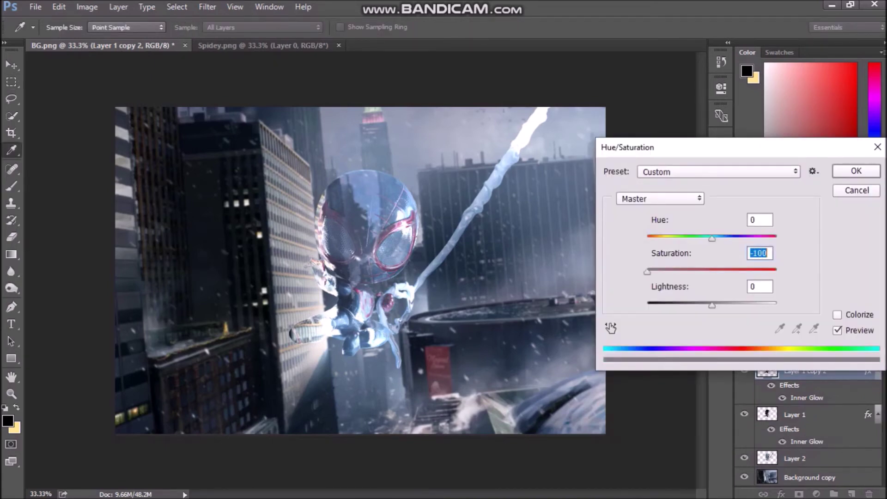
{"action": "key", "text": "Return"}
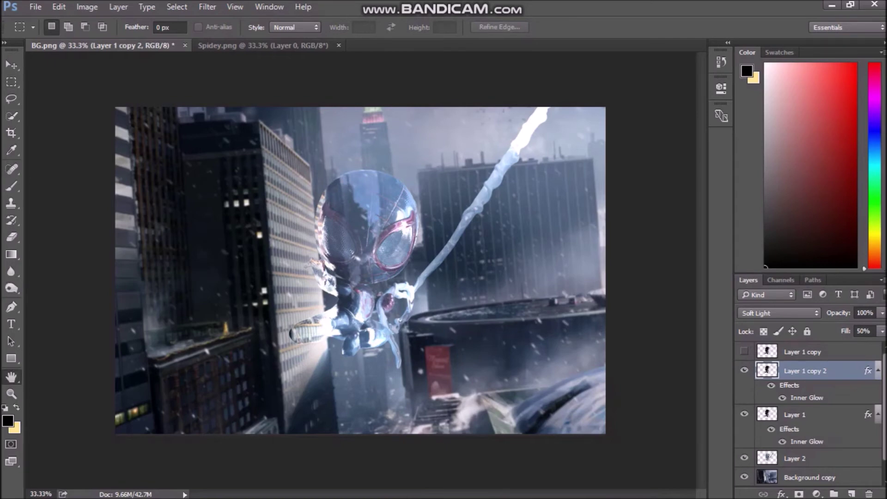
Step: Change the blend mode of Layer 1 copy 2's Inner Glow to Soft Light
{"action": "double_click", "coordinate": [806, 398]}
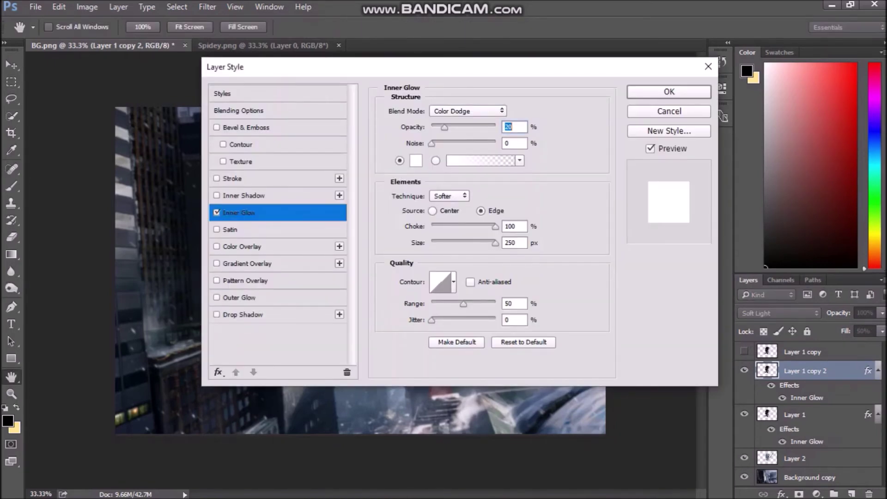
{"action": "left_click_drag", "start_coordinate": [406, 66], "coordinate": [496, 67]}
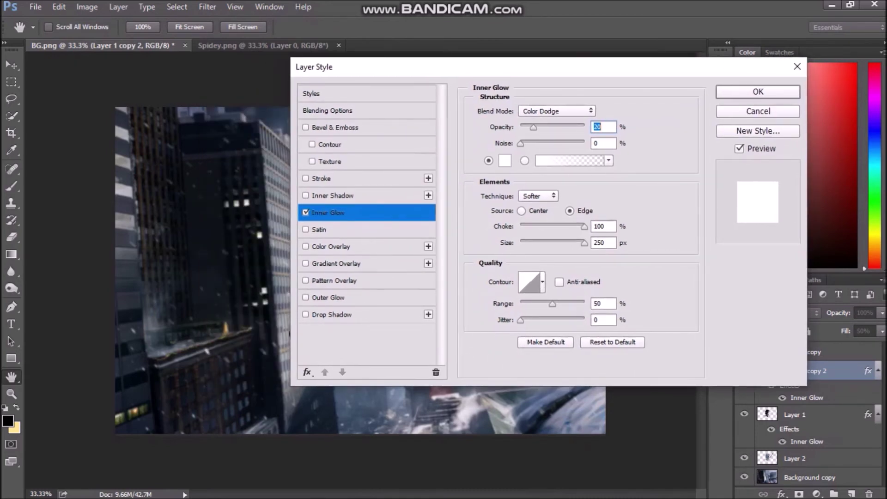
{"action": "left_click", "coordinate": [557, 111]}
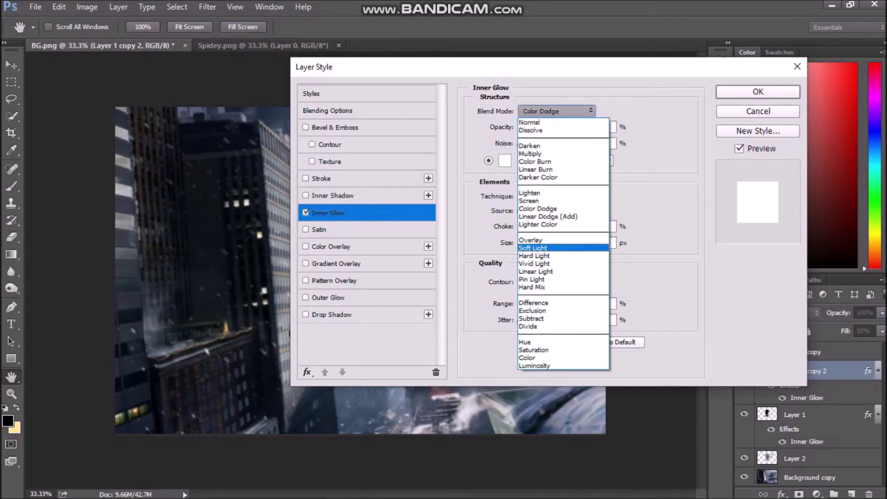
{"action": "left_click", "coordinate": [533, 247]}
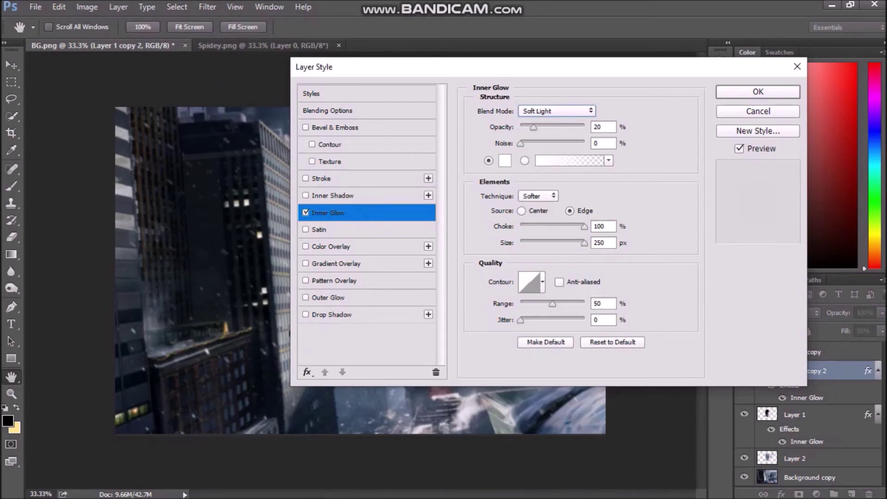
{"action": "left_click_drag", "start_coordinate": [490, 69], "coordinate": [644, 70]}
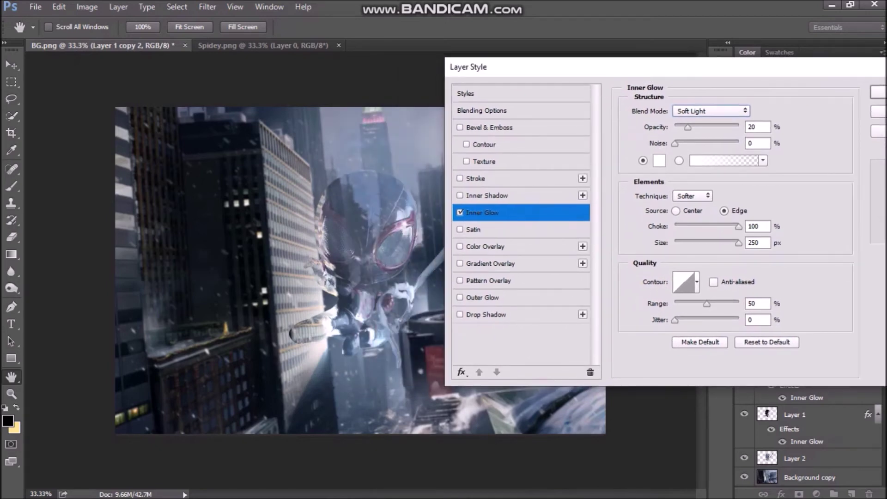
Step: Raise the opacity of Layer 1 copy 2's Inner Glow to 100%
{"action": "key", "text": "Tab"}
{"action": "key", "text": "shift+Up"}
{"action": "key", "text": "shift+Up"}
{"action": "key", "text": "shift+Up"}
{"action": "key", "text": "shift+Up"}
{"action": "key", "text": "shift+Up"}
{"action": "key", "text": "shift+Up"}
{"action": "key", "text": "shift+Up"}
{"action": "key", "text": "shift+Up"}
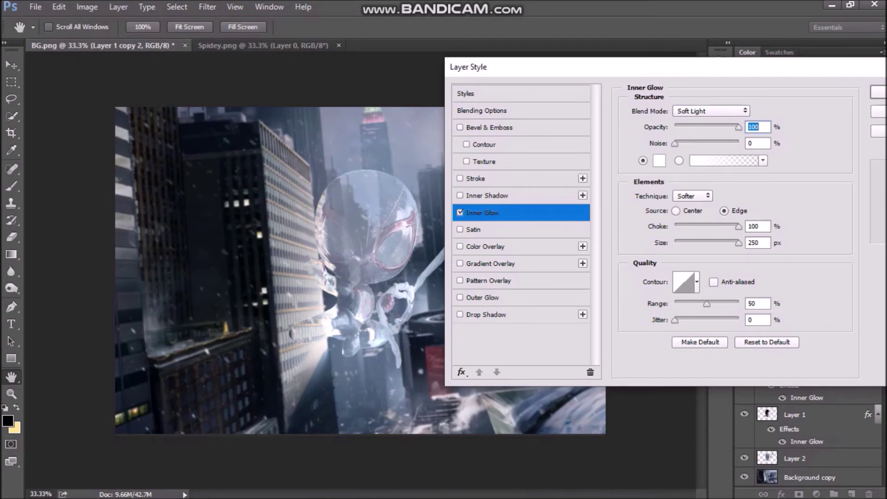
Step: Lower the choke of Layer 1 copy 2's Inner Glow to 0%
{"action": "left_click", "coordinate": [758, 226]}
{"action": "key", "text": "shift+Down"}
{"action": "key", "text": "shift+Down"}
{"action": "key", "text": "shift+Down"}
{"action": "key", "text": "shift+Down"}
{"action": "key", "text": "shift+Down"}
{"action": "key", "text": "shift+Down"}
{"action": "key", "text": "shift+Down"}
{"action": "key", "text": "shift+Down"}
{"action": "key", "text": "shift+Down"}
{"action": "key", "text": "shift+Down"}
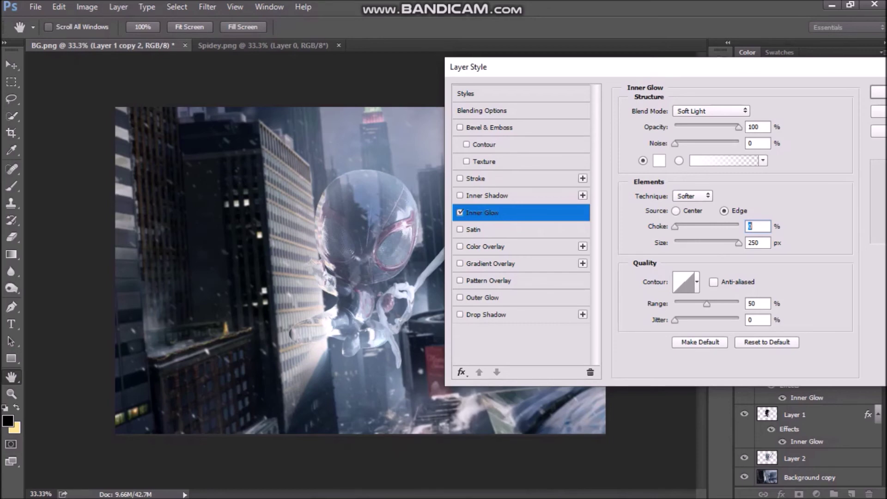
{"action": "left_click", "coordinate": [758, 127]}
{"action": "left_click", "coordinate": [758, 226]}
Step: Reduce the size of Layer 1 copy 2's Inner Glow to 35 px and apply the layer style
{"action": "key", "text": "Tab"}
{"action": "key", "text": "shift+Down"}
{"action": "key", "text": "shift+Down"}
{"action": "key", "text": "shift+Down"}
{"action": "key", "text": "shift+Down"}
{"action": "key", "text": "shift+Down"}
{"action": "key", "text": "shift+Down"}
{"action": "key", "text": "shift+Down"}
{"action": "key", "text": "shift+Down"}
{"action": "key", "text": "shift+Down"}
{"action": "key", "text": "shift+Down"}
{"action": "key", "text": "shift+Down"}
{"action": "key", "text": "shift+Down"}
{"action": "key", "text": "shift+Down"}
{"action": "key", "text": "shift+Down"}
{"action": "key", "text": "shift+Down"}
{"action": "key", "text": "shift+Down"}
{"action": "key", "text": "shift+Down"}
{"action": "key", "text": "shift+Down"}
{"action": "key", "text": "shift+Down"}
{"action": "key", "text": "shift+Down"}
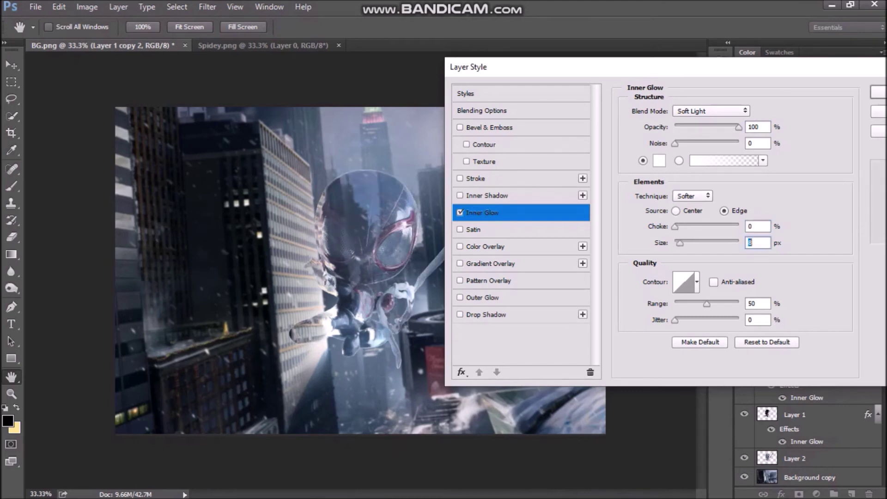
{"action": "key", "text": "shift+Up"}
{"action": "key", "text": "shift+Up"}
{"action": "key", "text": "shift+Up"}
{"action": "key", "text": "shift+Up"}
{"action": "key", "text": "Up"}
{"action": "key", "text": "Up"}
{"action": "key", "text": "Up"}
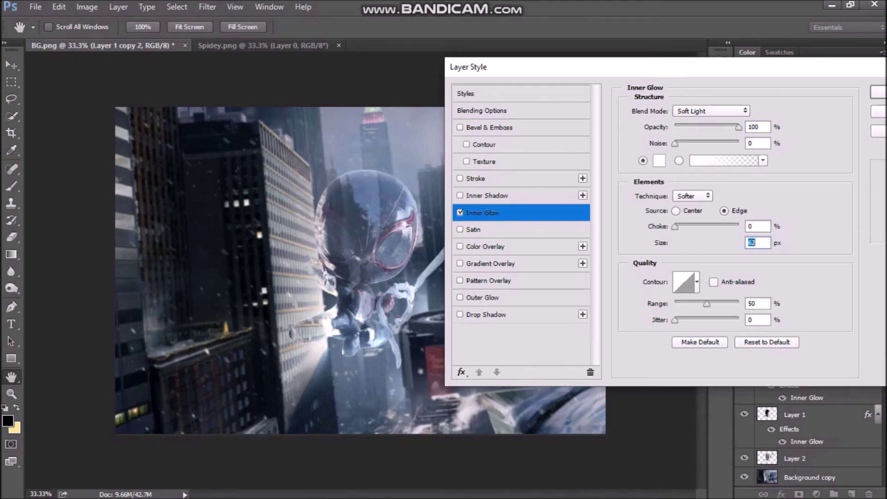
{"action": "key", "text": "shift+Up"}
{"action": "key", "text": "Up"}
{"action": "key", "text": "shift+Down"}
{"action": "key", "text": "shift+Down"}
{"action": "key", "text": "Down"}
{"action": "key", "text": "Down"}
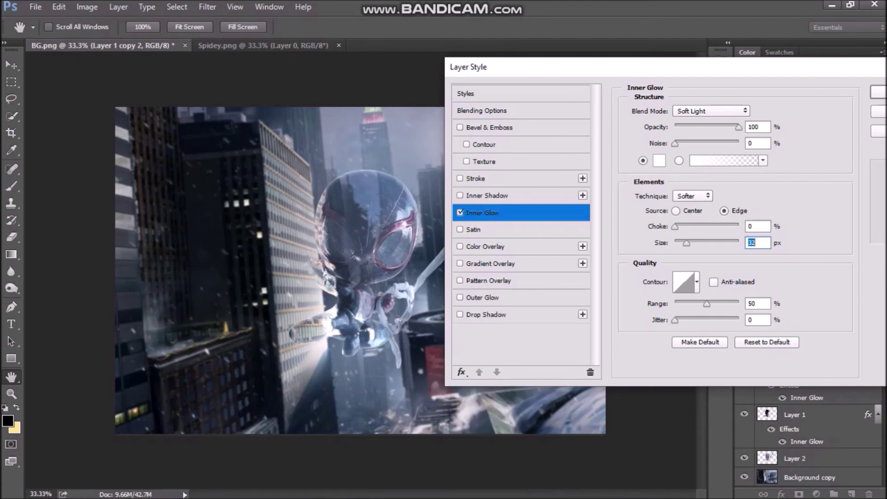
{"action": "key", "text": "shift+Up"}
{"action": "key", "text": "Up"}
{"action": "key", "text": "Up"}
{"action": "key", "text": "Up"}
{"action": "key", "text": "Up"}
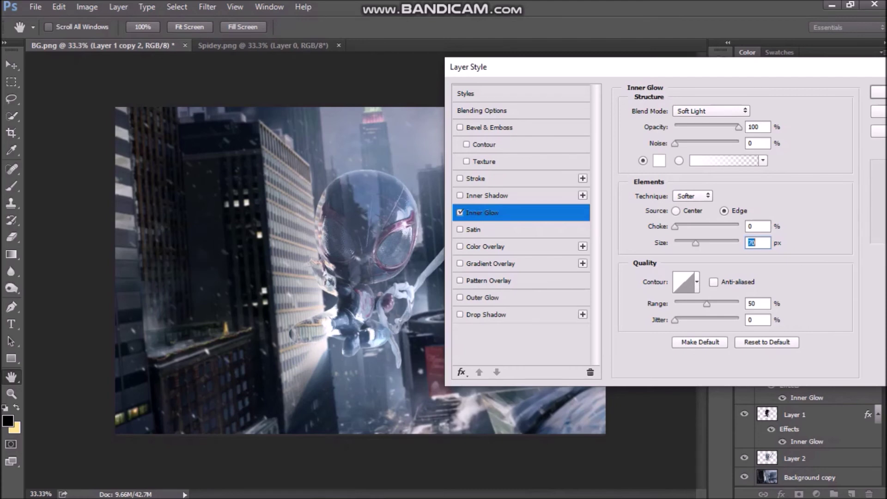
{"action": "key", "text": "shift+Down"}
{"action": "key", "text": "Down"}
{"action": "left_click_drag", "start_coordinate": [709, 74], "coordinate": [579, 94]}
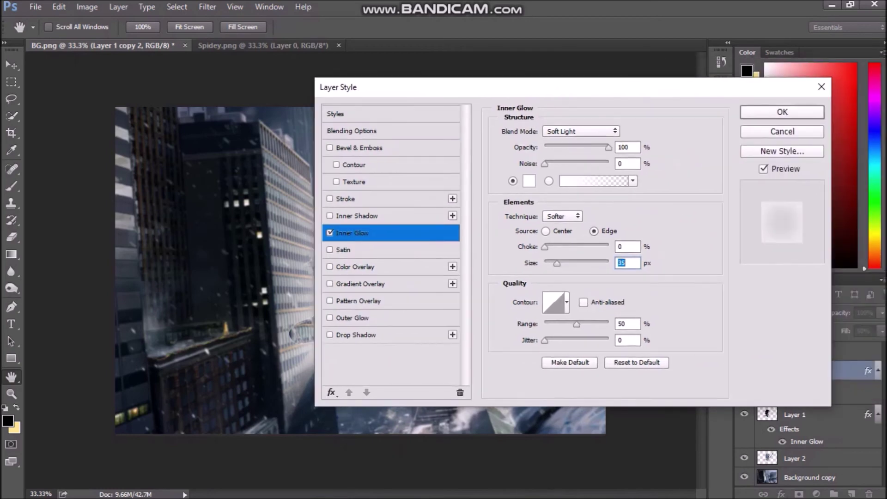
{"action": "left_click", "coordinate": [782, 112]}
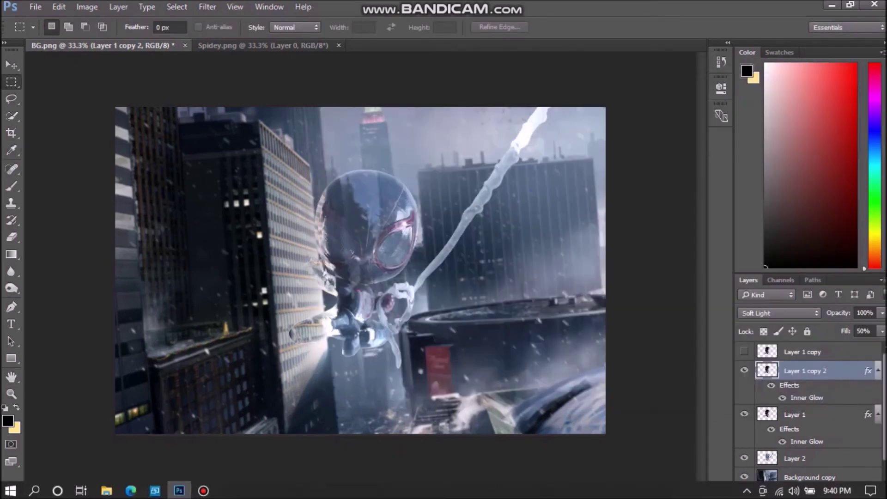
Step: Make Layer 1 copy visible, load its figure outline as a selection, and add a layer mask from it
{"action": "key", "text": "ctrl+plus"}
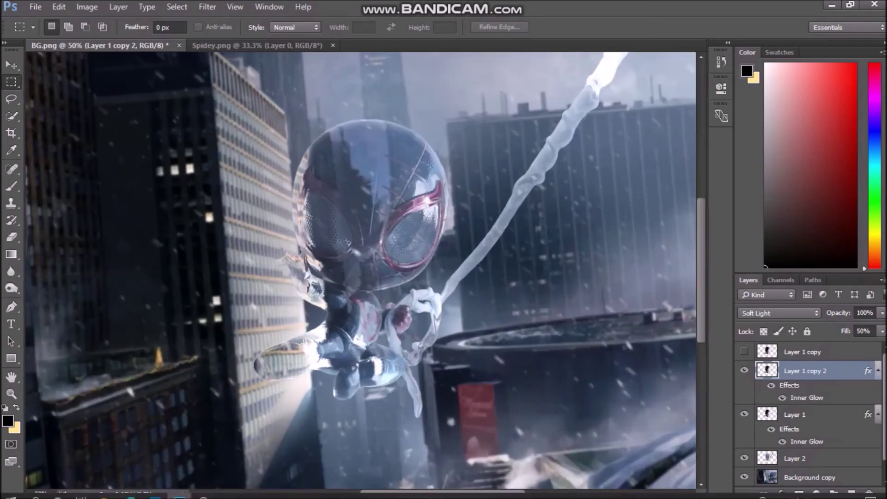
{"action": "key", "text": "ctrl+minus"}
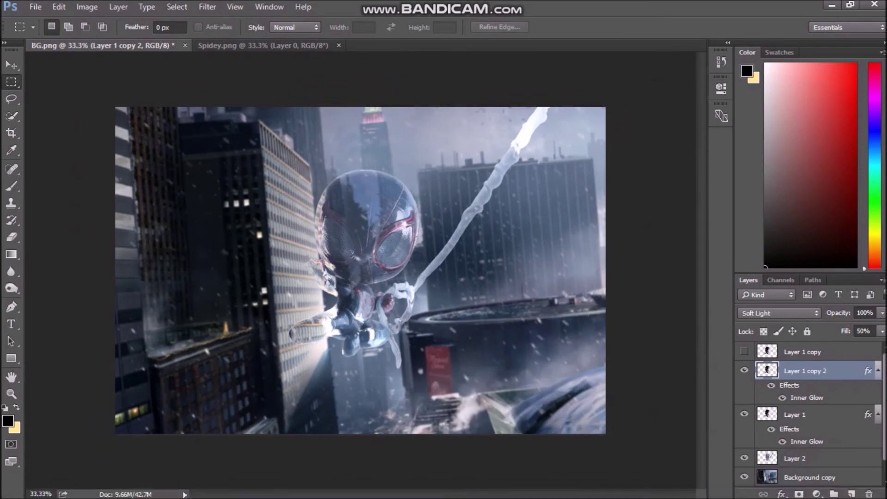
{"action": "left_click", "coordinate": [803, 351]}
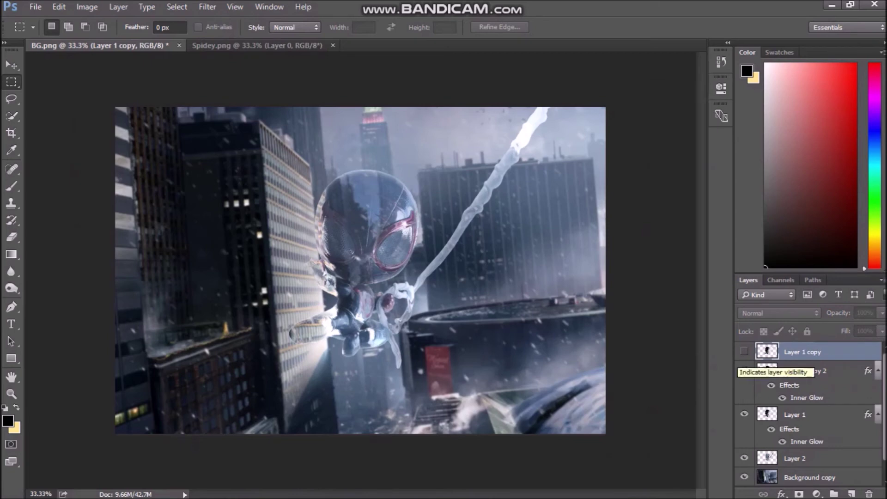
{"action": "left_click", "coordinate": [745, 352]}
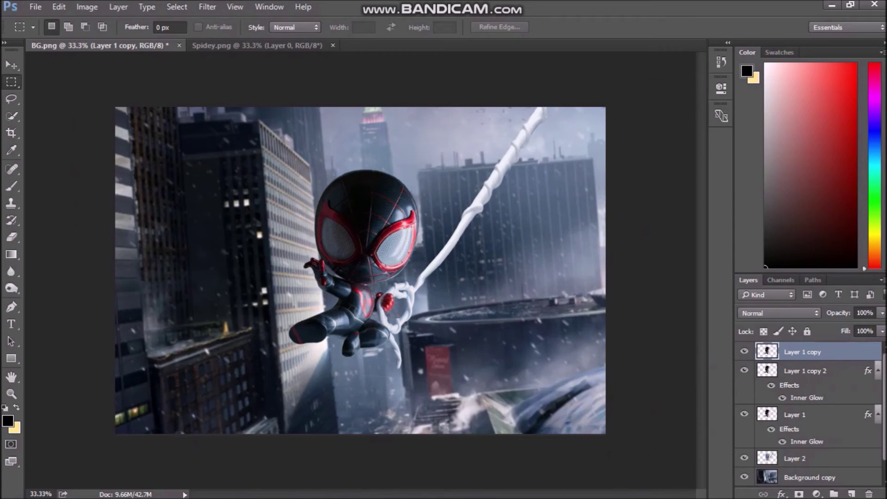
{"action": "left_click", "coordinate": [767, 352], "text": "ctrl"}
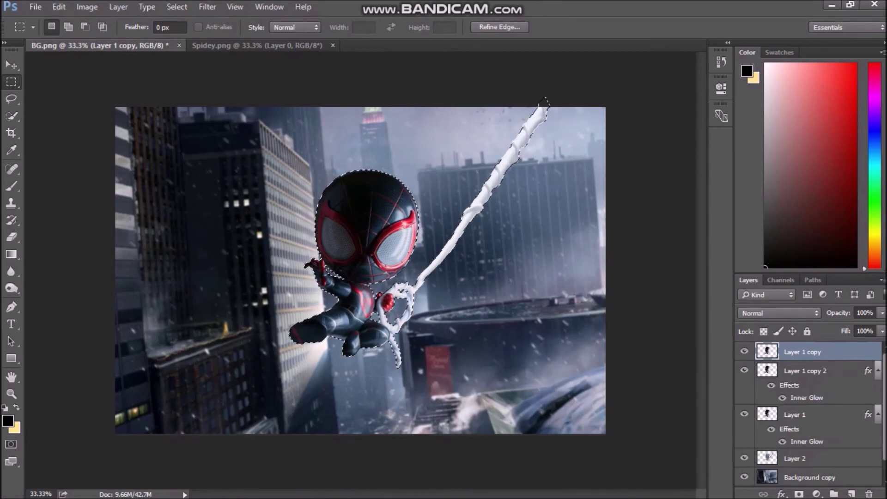
{"action": "left_click", "coordinate": [800, 494]}
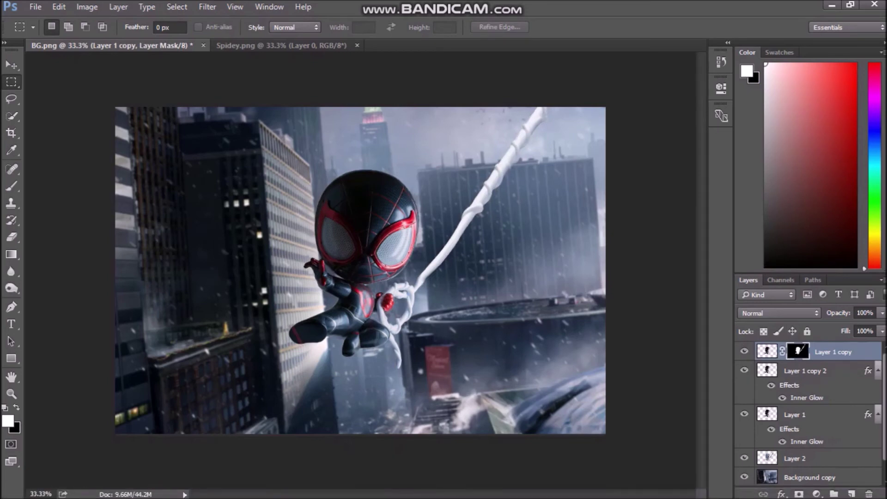
Step: Paint black on Layer 1 copy's mask with a 100 px brush over the web, the web-holding hand and the adjacent side of the face
{"action": "key", "text": "b"}
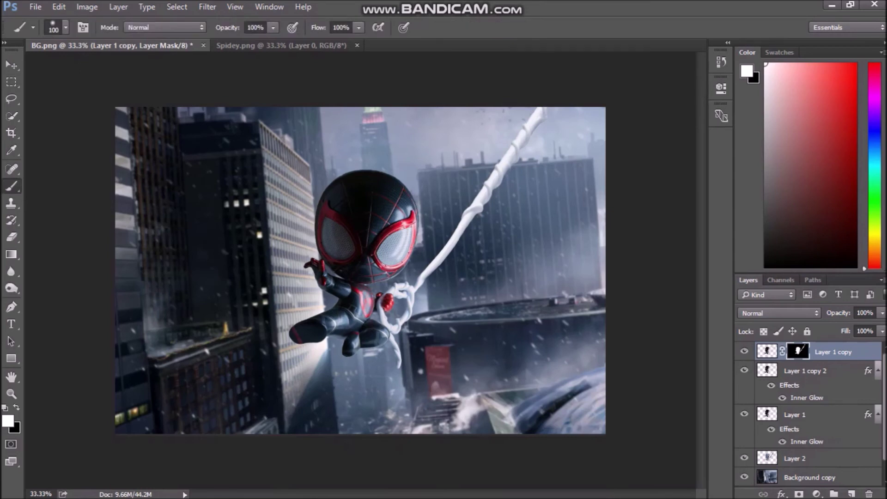
{"action": "key", "text": "x"}
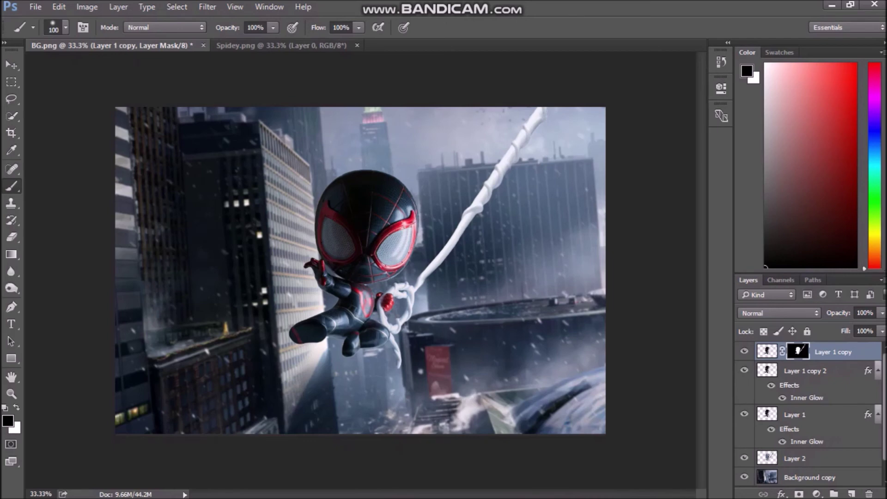
{"action": "left_click_drag", "start_coordinate": [418, 284], "coordinate": [541, 111]}
{"action": "mouse_move", "coordinate": [411, 292]}
{"action": "left_mouse_down"}
{"action": "mouse_move", "coordinate": [376, 231]}
{"action": "mouse_move", "coordinate": [397, 353]}
{"action": "mouse_move", "coordinate": [388, 366]}
{"action": "left_mouse_up"}
{"action": "left_click_drag", "start_coordinate": [398, 254], "coordinate": [407, 219]}
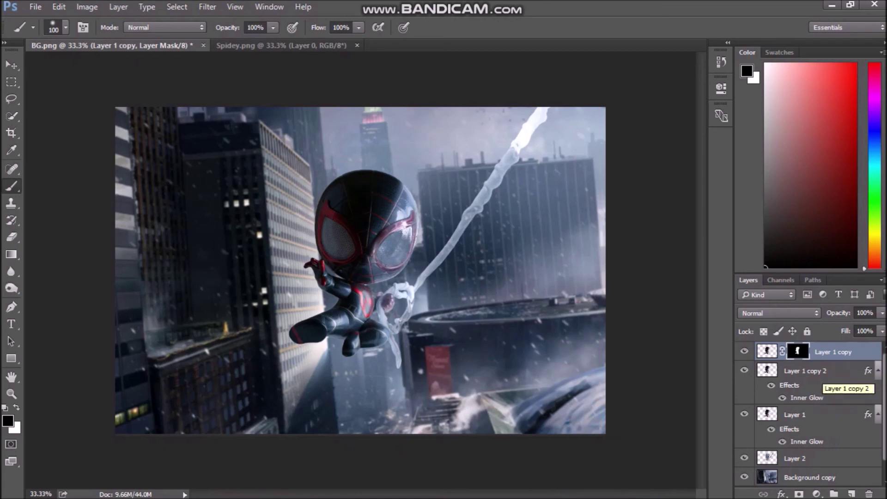
Step: Erase the web strand from Layer 1 copy 2 and Layer 1 with a 151 px Eraser
{"action": "left_click", "coordinate": [827, 372]}
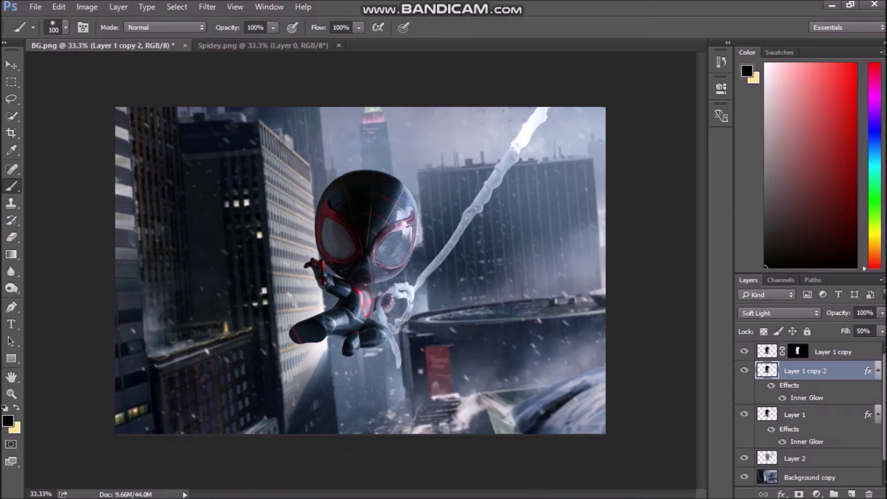
{"action": "key", "text": "e"}
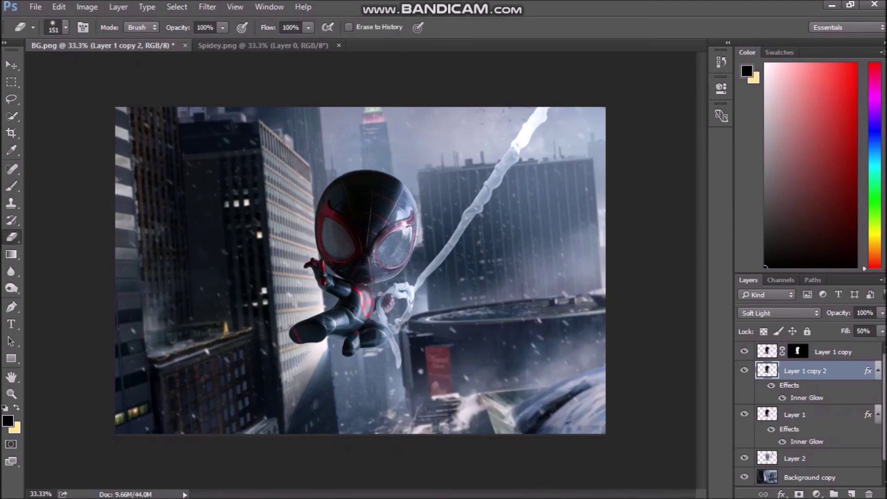
{"action": "left_click_drag", "start_coordinate": [407, 296], "coordinate": [514, 153]}
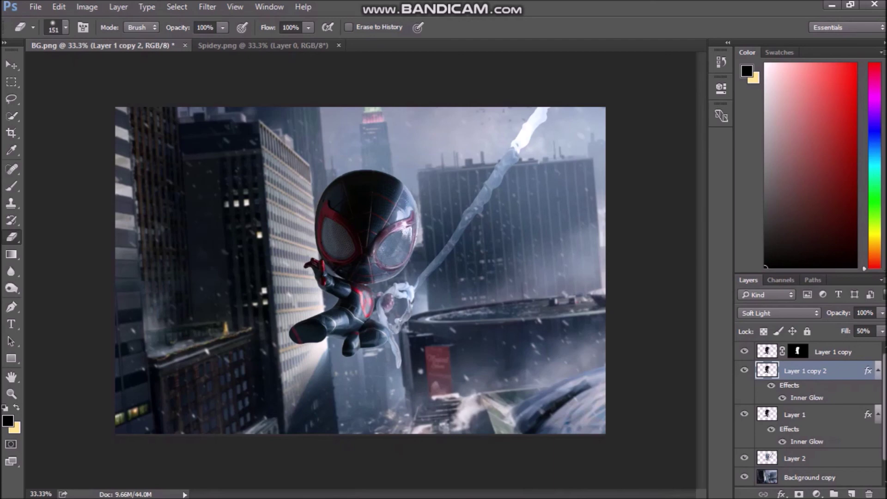
{"action": "left_click_drag", "start_coordinate": [406, 312], "coordinate": [398, 366]}
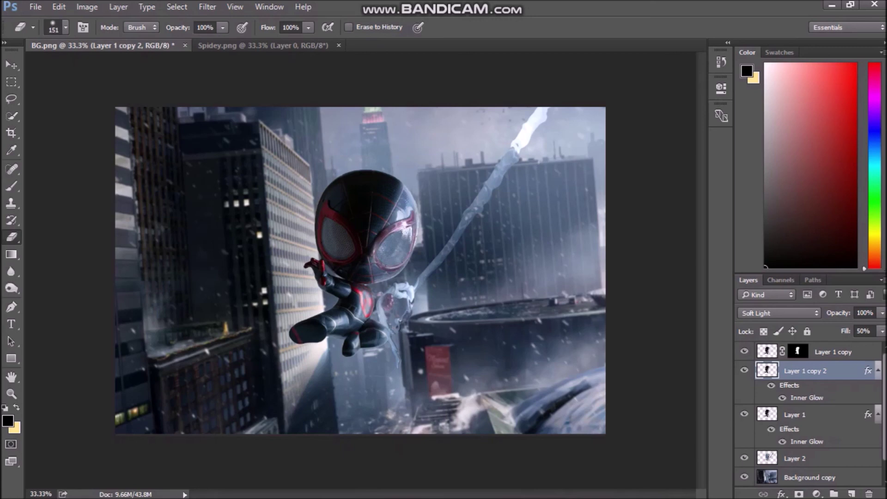
{"action": "left_click", "coordinate": [795, 415]}
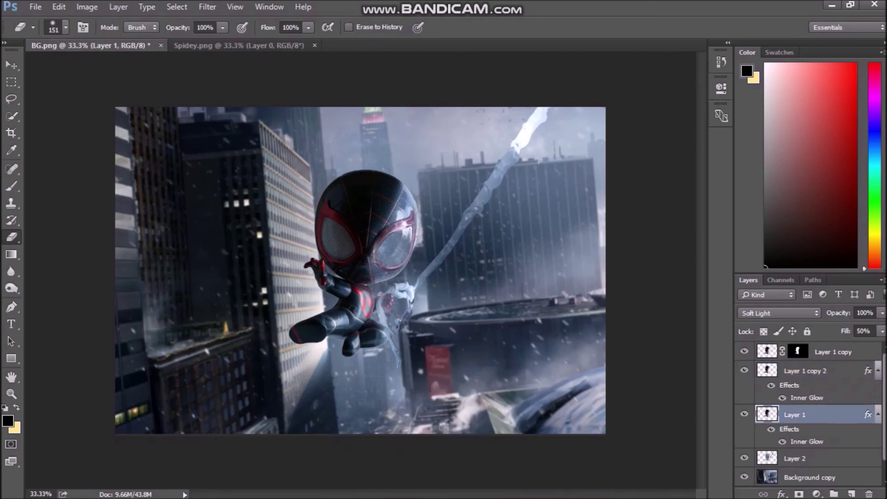
{"action": "mouse_move", "coordinate": [506, 164]}
{"action": "left_mouse_down"}
{"action": "mouse_move", "coordinate": [543, 109]}
{"action": "mouse_move", "coordinate": [406, 305]}
{"action": "left_mouse_up"}
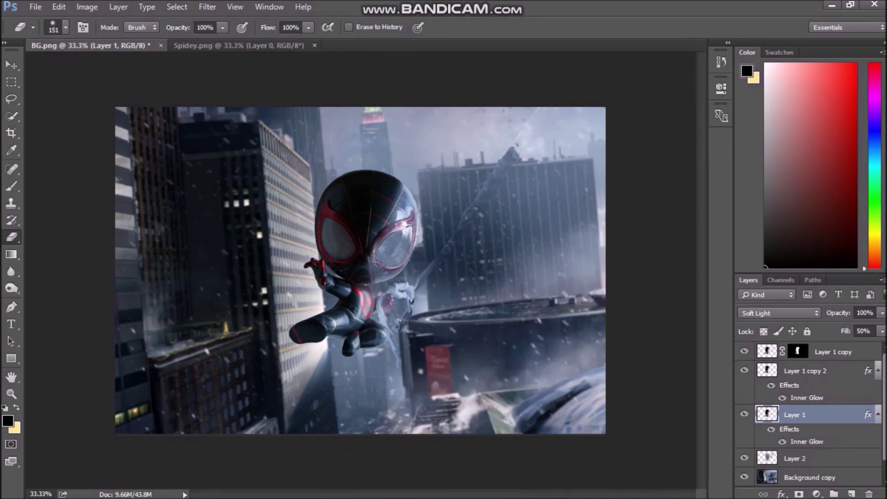
Step: Select Layer 1 copy's layer mask and make white the foreground color
{"action": "key", "text": "alt+shift+]"}
{"action": "key", "text": "x"}
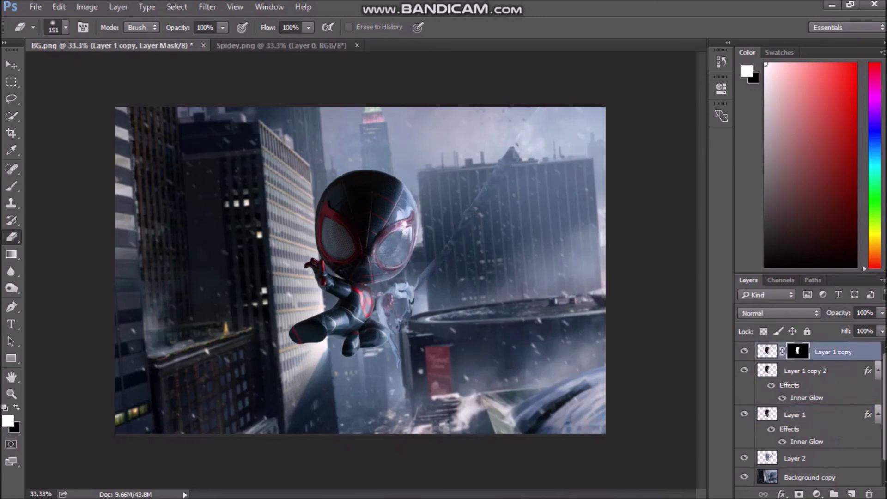